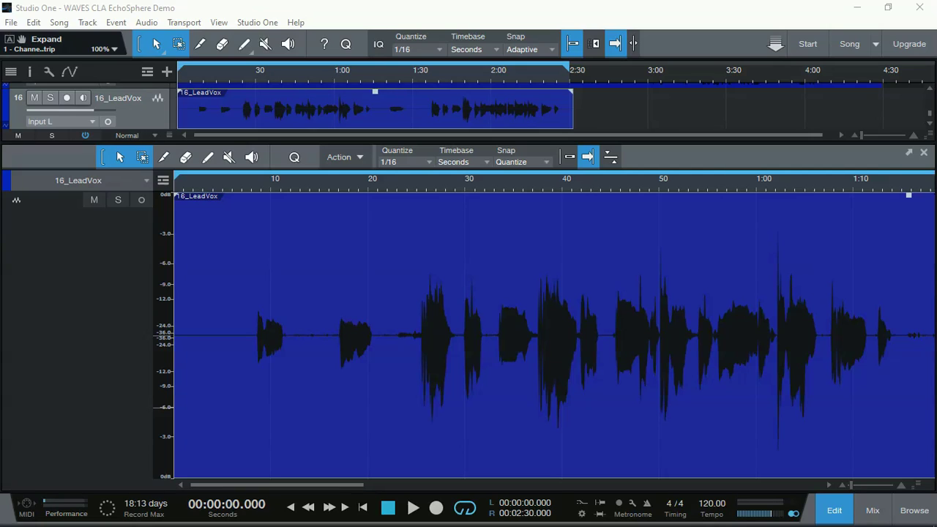
- Mark a short range of the vocal near 1:30, then select the whole lead vocal clip
{"action": "left_click", "coordinate": [320, 437]}
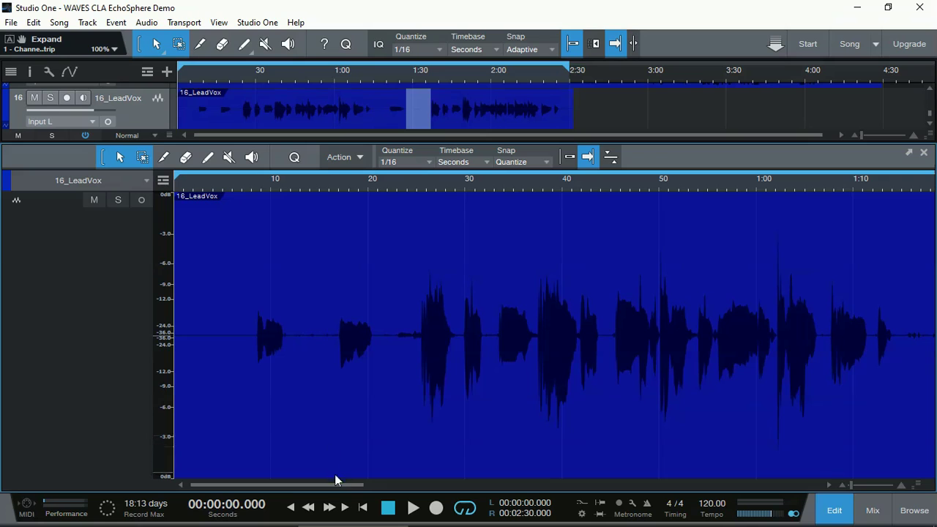
{"action": "left_click_drag", "start_coordinate": [338, 484], "coordinate": [435, 487]}
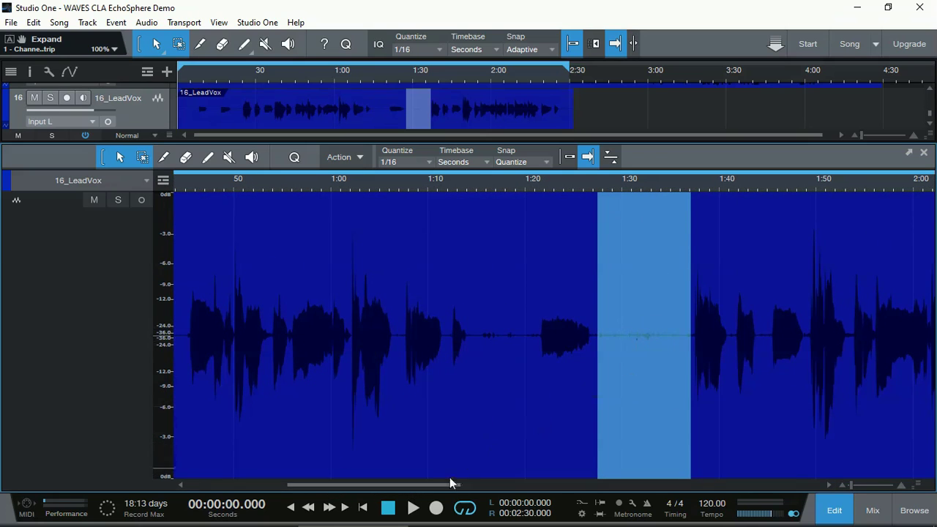
{"action": "left_click_drag", "start_coordinate": [447, 485], "coordinate": [295, 492]}
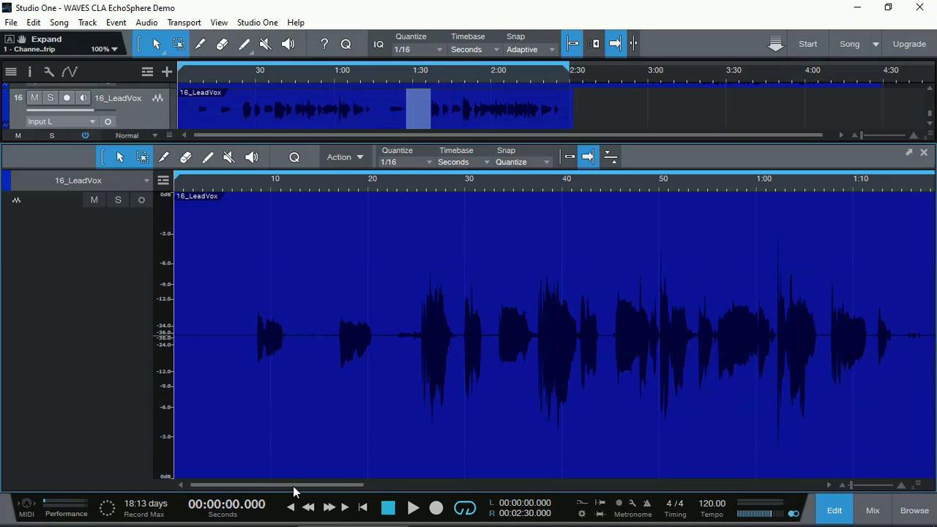
{"action": "left_click", "coordinate": [354, 417]}
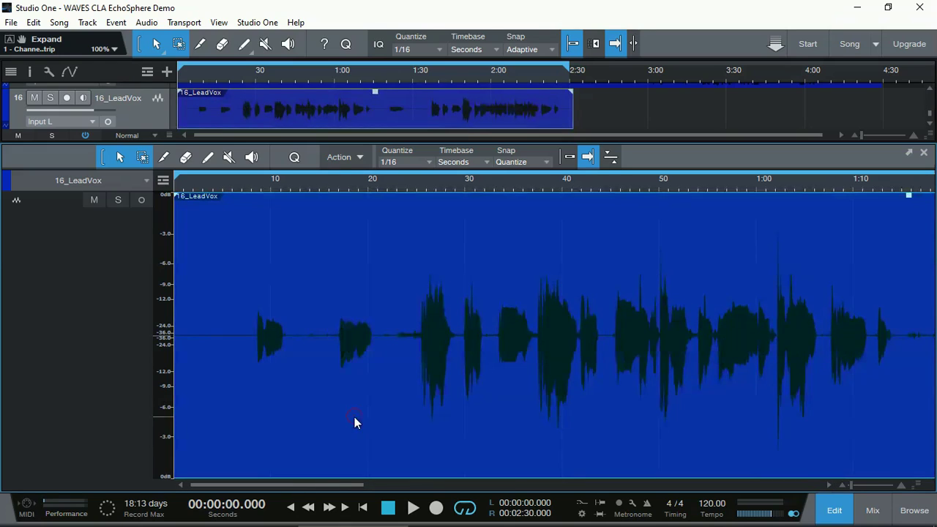
- Split the vocal at 20 s and 8 s, then cut out and delete the noisy gap between phrases
{"action": "key", "text": "3"}
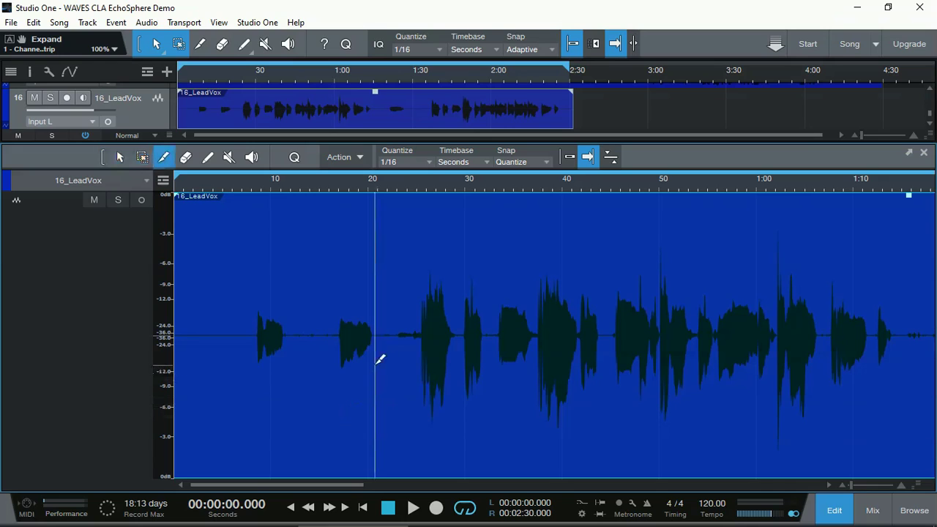
{"action": "left_click", "coordinate": [374, 358]}
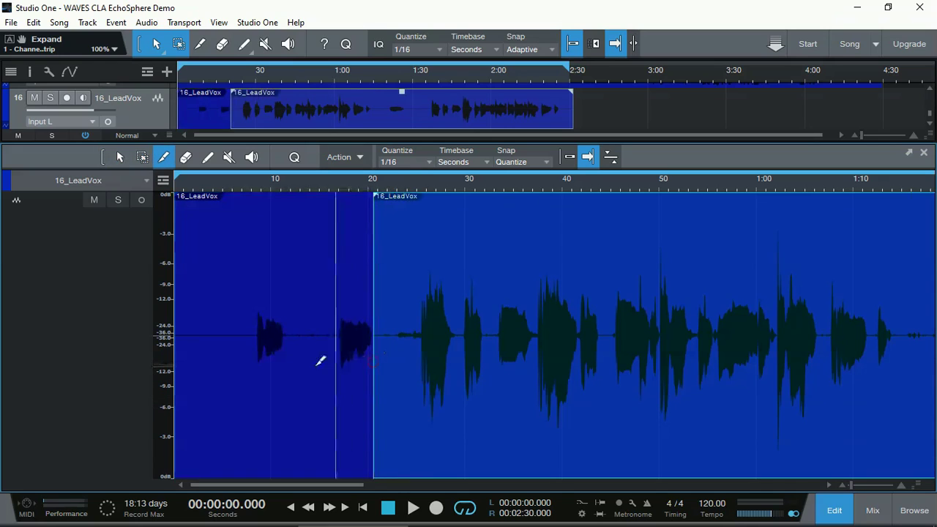
{"action": "left_click", "coordinate": [253, 365]}
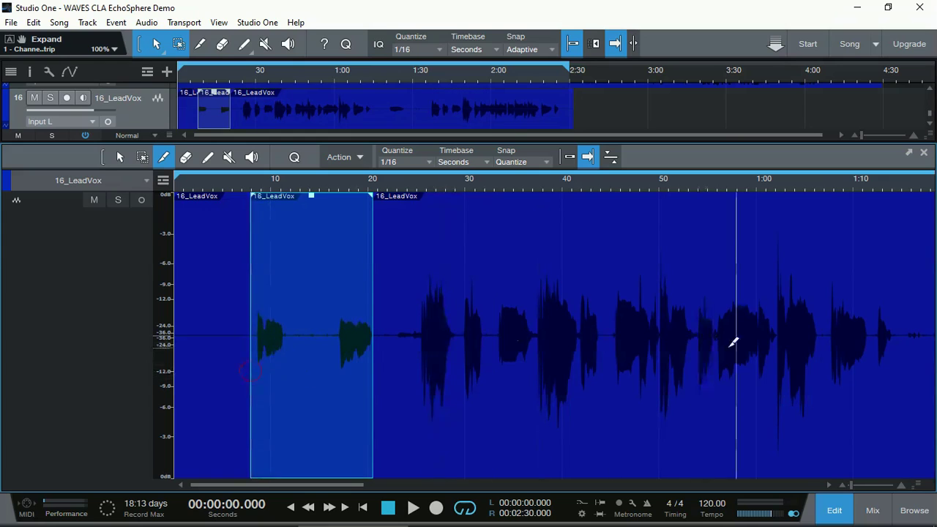
{"action": "left_click", "coordinate": [336, 374]}
{"action": "left_click", "coordinate": [293, 377]}
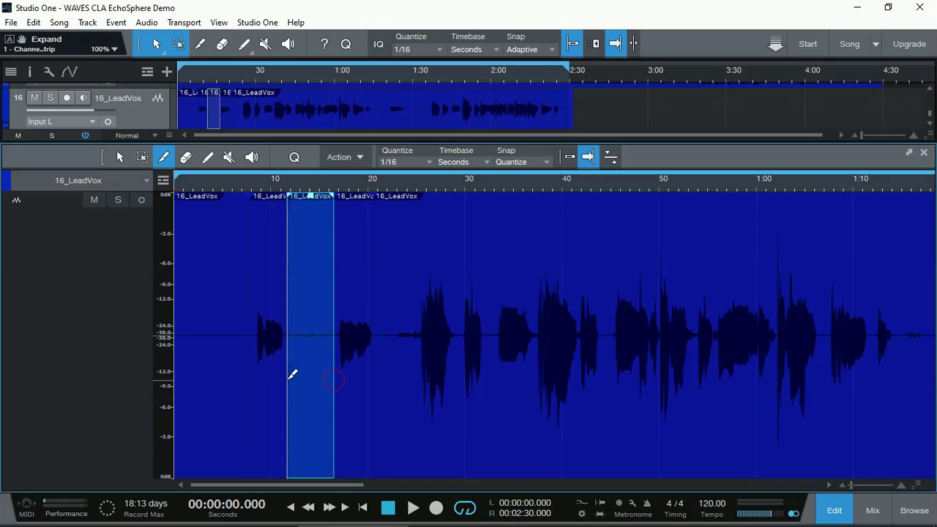
{"action": "key", "text": "Delete"}
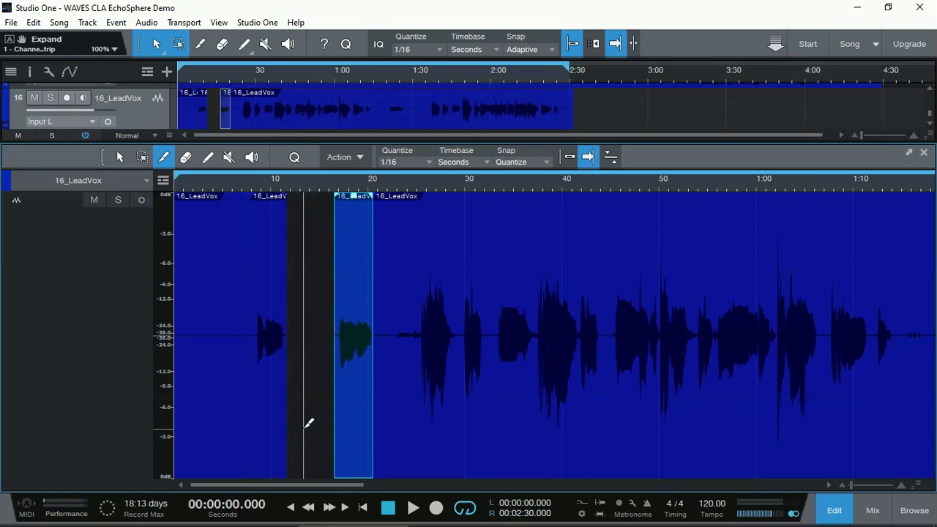
- Raise the gain of the short quiet phrase near 10 seconds
{"action": "left_click", "coordinate": [258, 405]}
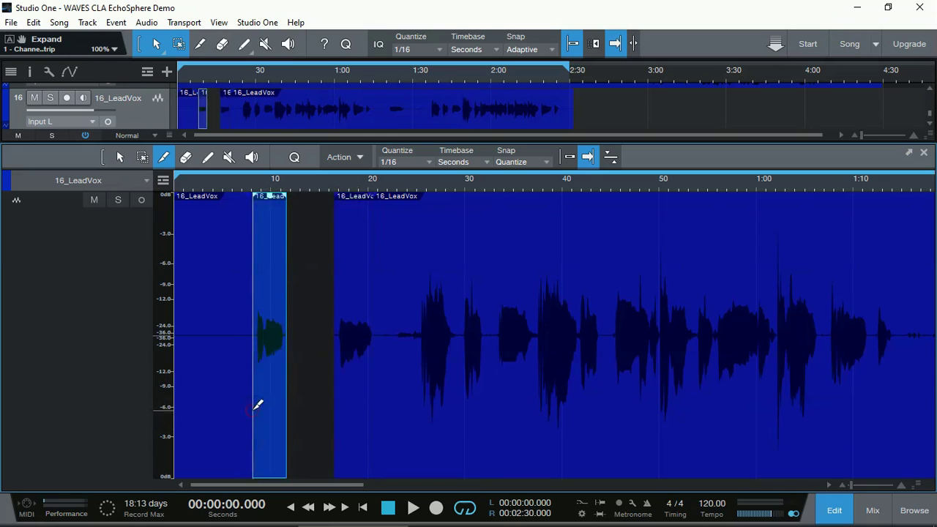
{"action": "key", "text": "1"}
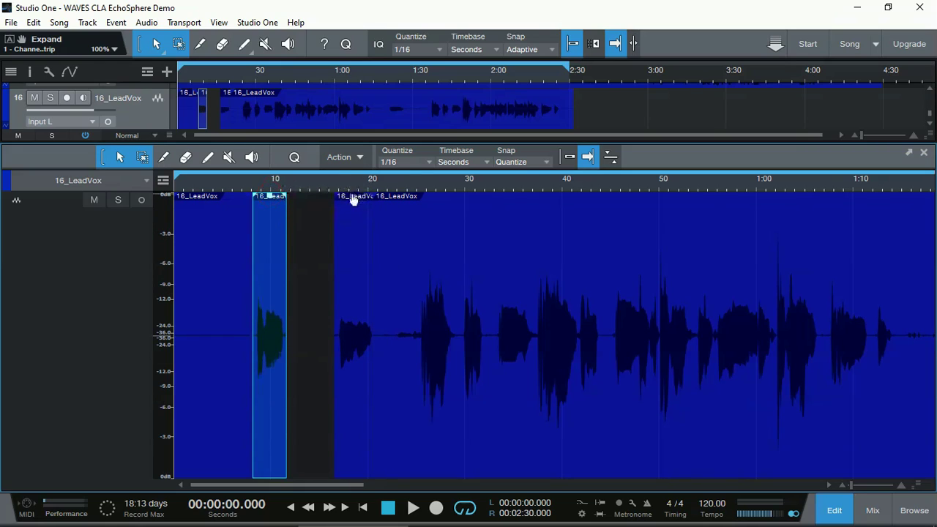
{"action": "left_click_drag", "start_coordinate": [353, 199], "coordinate": [355, 161]}
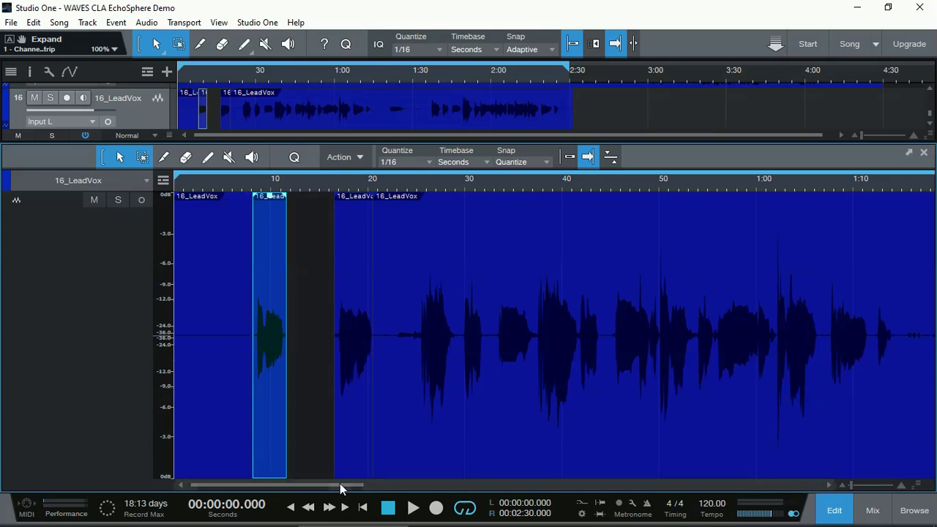
- Inspect the split vocal clips around the gap and 20 s, zooming in and out
{"action": "left_click", "coordinate": [360, 432]}
{"action": "left_click", "coordinate": [394, 399]}
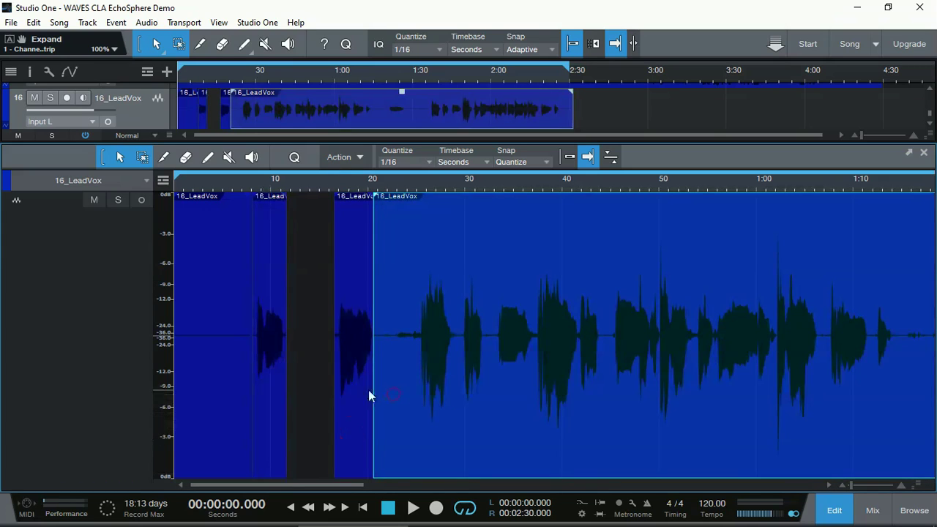
{"action": "left_click", "coordinate": [359, 387]}
{"action": "scroll", "coordinate": [379, 189], "scroll_direction": "up", "scroll_amount": 3}
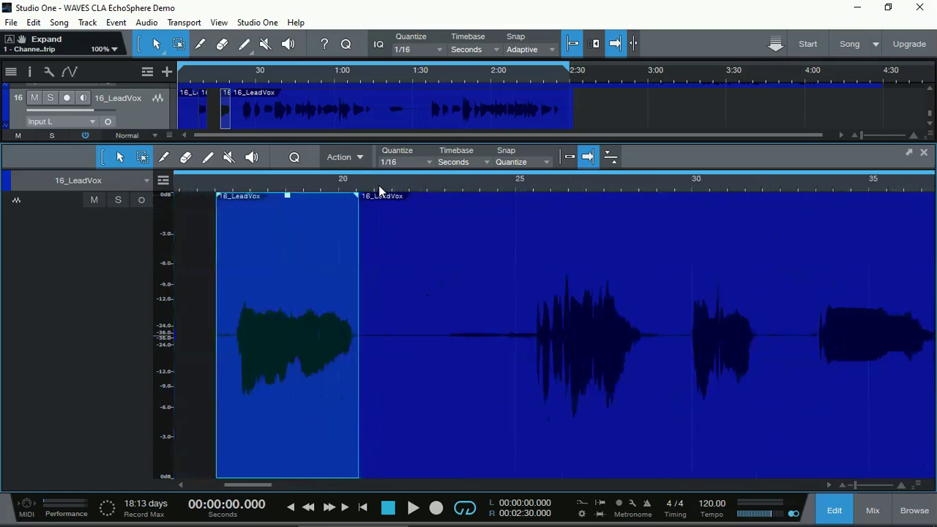
{"action": "scroll", "coordinate": [378, 184], "scroll_direction": "up", "scroll_amount": 3}
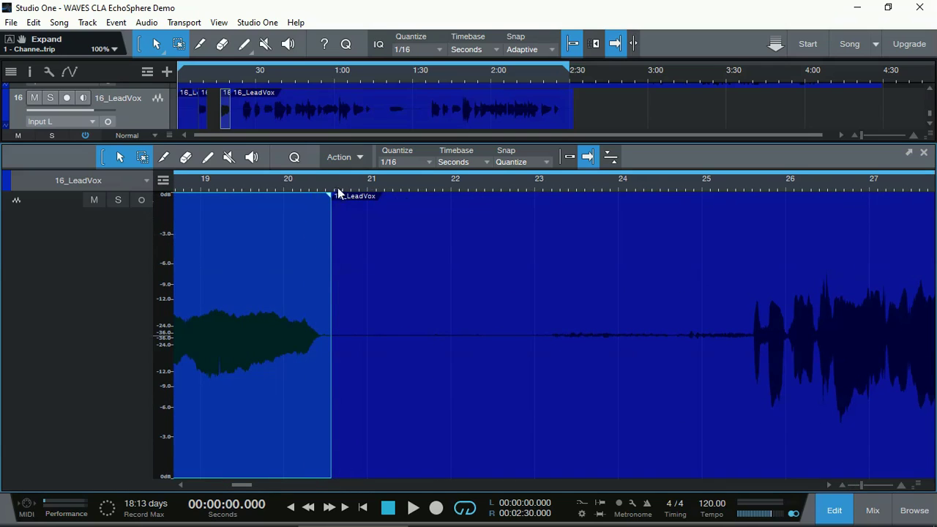
{"action": "scroll", "coordinate": [337, 189], "scroll_direction": "up", "scroll_amount": 5}
{"action": "scroll", "coordinate": [277, 186], "scroll_direction": "up", "scroll_amount": 3}
{"action": "scroll", "coordinate": [278, 186], "scroll_direction": "down", "scroll_amount": 5}
{"action": "scroll", "coordinate": [307, 188], "scroll_direction": "down", "scroll_amount": 3}
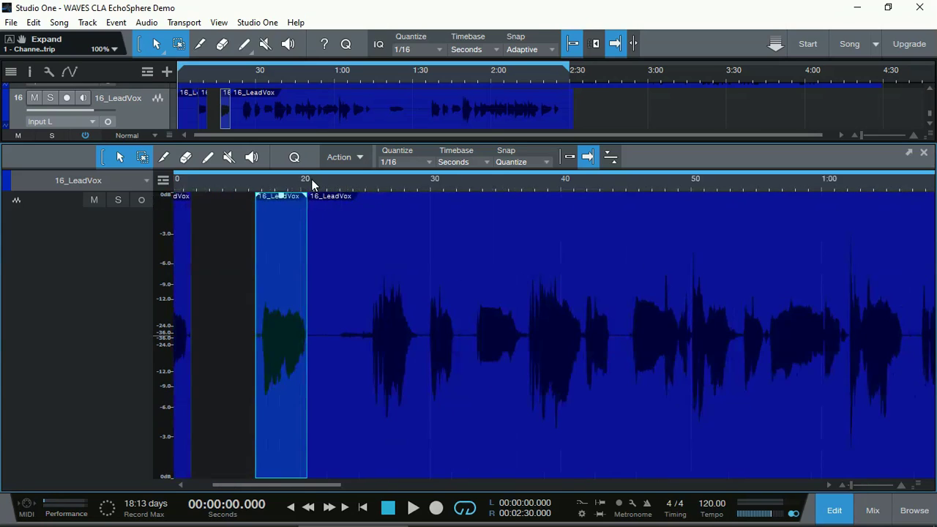
{"action": "scroll", "coordinate": [313, 188], "scroll_direction": "down", "scroll_amount": 3}
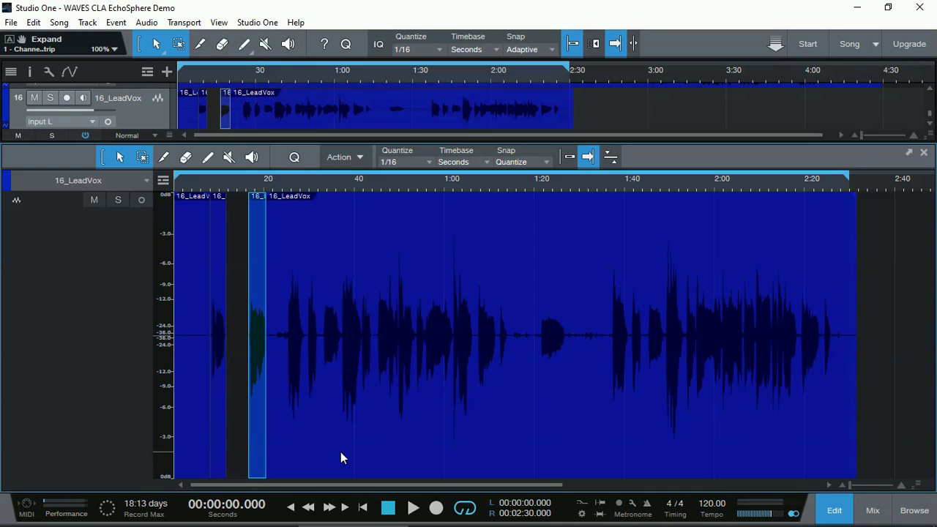
- Undo the deletion and splits with Ctrl+Z so the vocal clip is rejoined
{"action": "scroll", "coordinate": [251, 187], "scroll_direction": "up", "scroll_amount": 5}
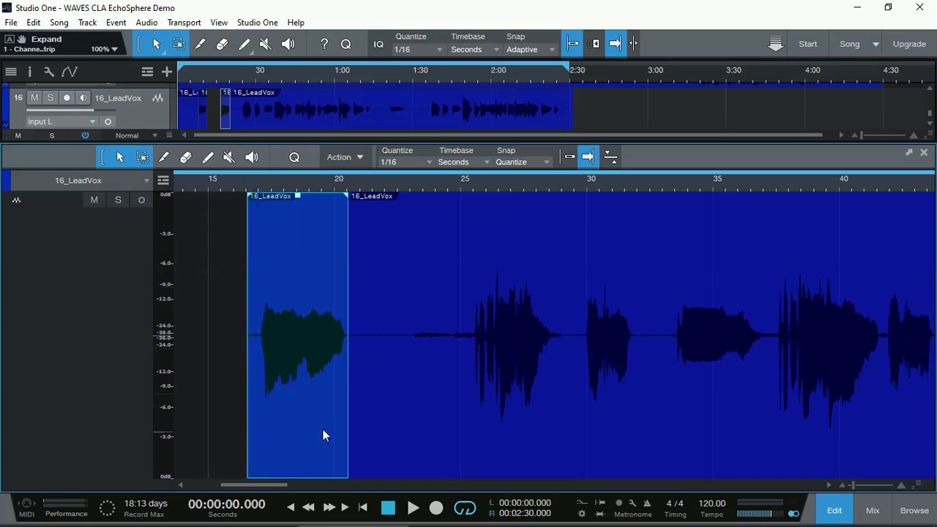
{"action": "left_click_drag", "start_coordinate": [276, 484], "coordinate": [238, 484]}
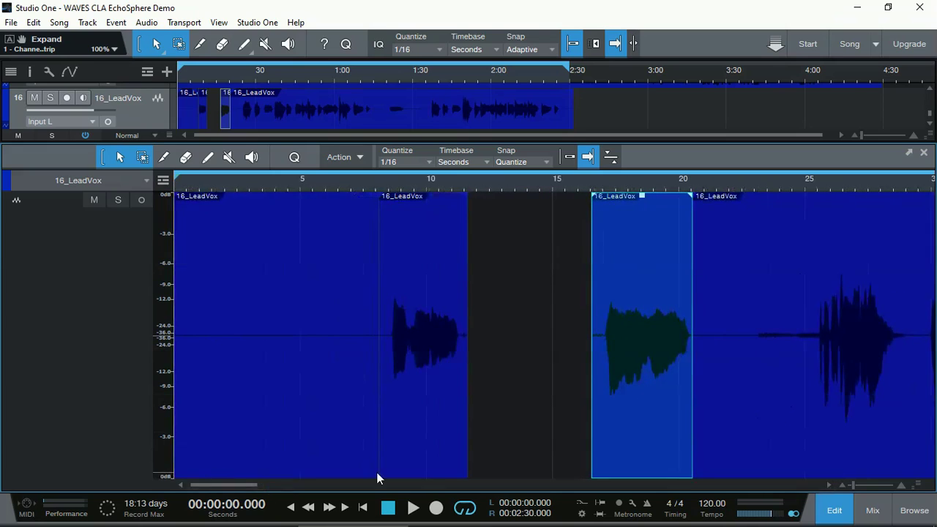
{"action": "key", "text": "ctrl+z"}
{"action": "key", "text": "ctrl+z"}
{"action": "key", "text": "ctrl+z"}
{"action": "key", "text": "ctrl+z"}
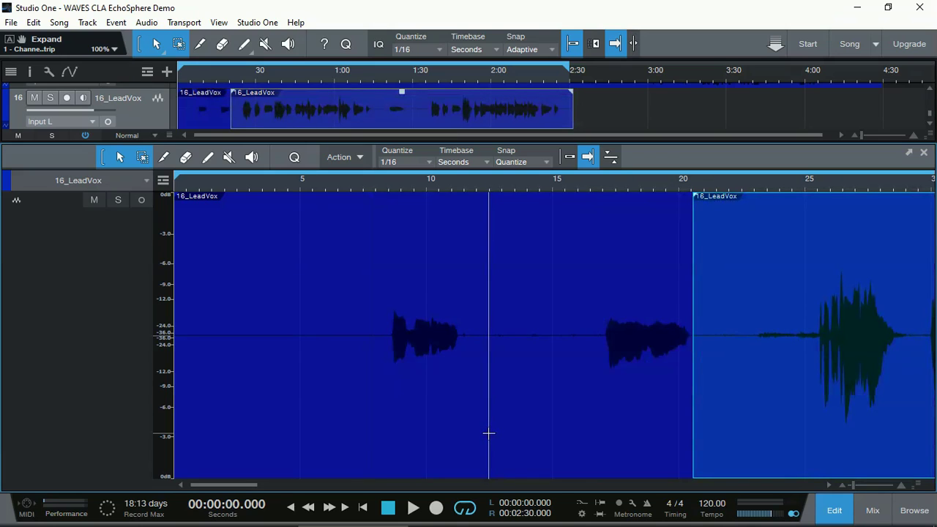
{"action": "key", "text": "ctrl+z"}
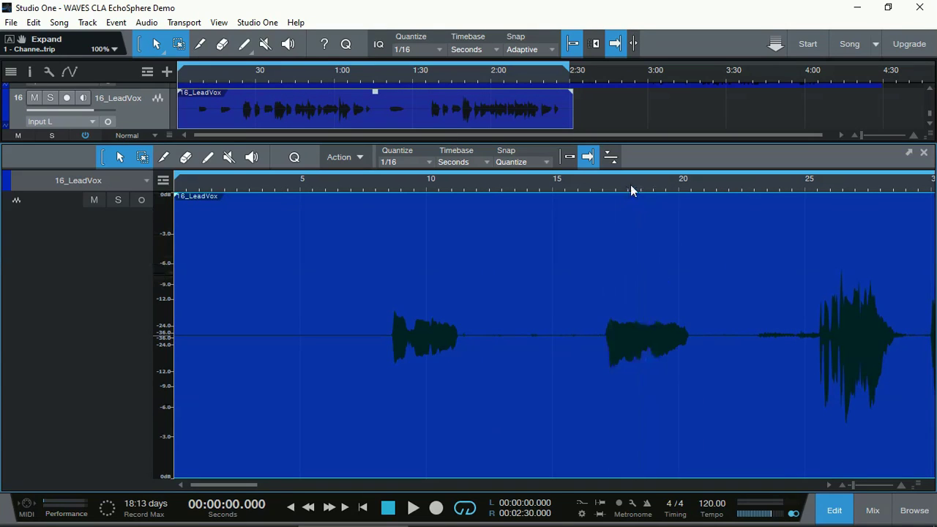
- Zoom the editor to fit the whole 16_LeadVox event with Shift+F
{"action": "key", "text": "shift+f"}
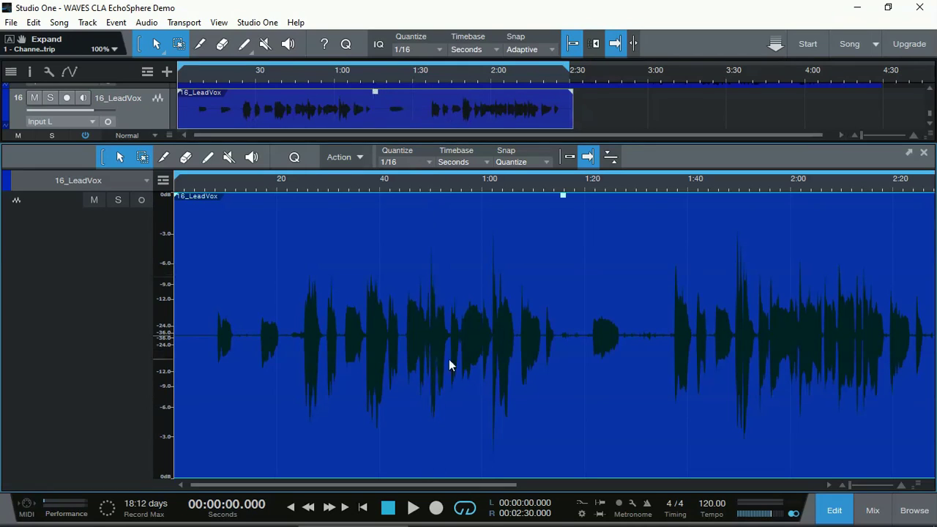
- Enable Gain Envelope on the 16_LeadVox event, toggling it off and on to compare
{"action": "right_click", "coordinate": [465, 409]}
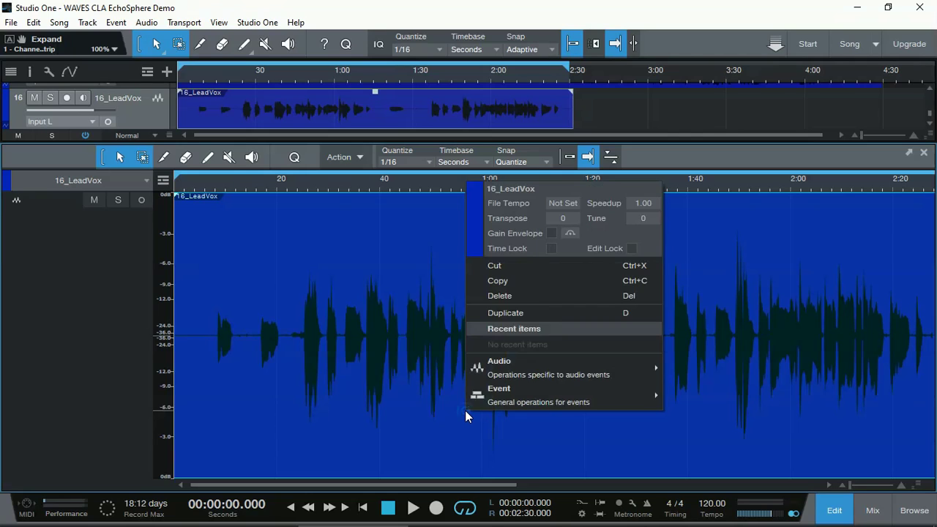
{"action": "left_click", "coordinate": [551, 233]}
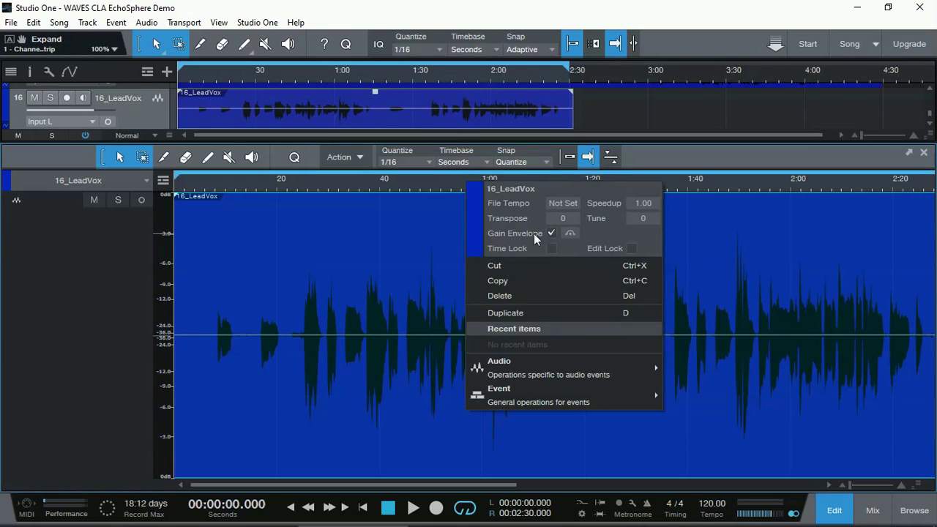
{"action": "right_click", "coordinate": [433, 120]}
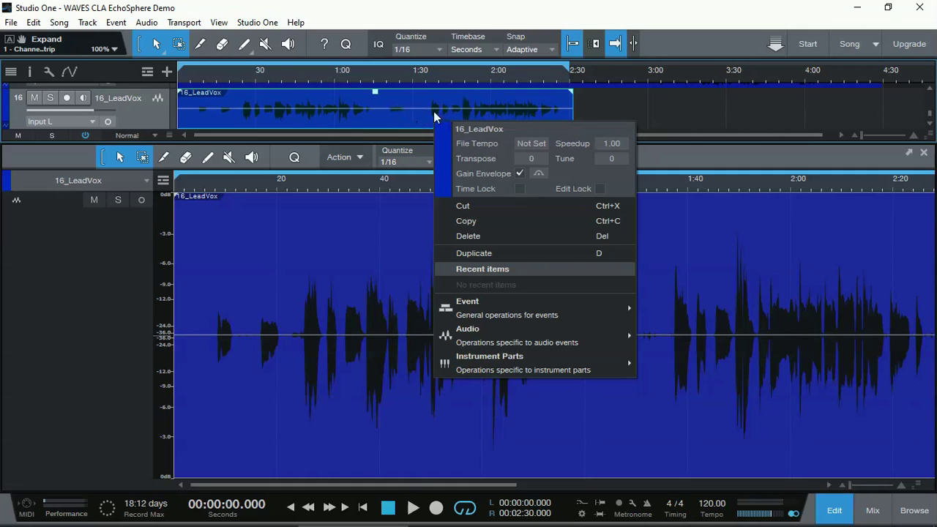
{"action": "left_click", "coordinate": [520, 173]}
{"action": "left_click", "coordinate": [520, 173]}
{"action": "left_click", "coordinate": [517, 456]}
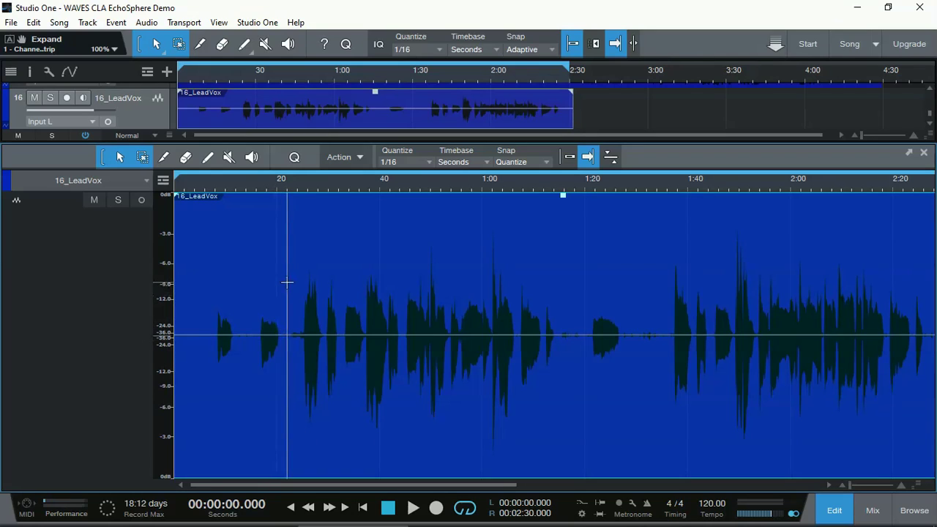
- Raise the gain of the quiet stretch from about 5.5 to 22 seconds to +5.1 dB
{"action": "left_click_drag", "start_coordinate": [287, 281], "coordinate": [201, 315]}
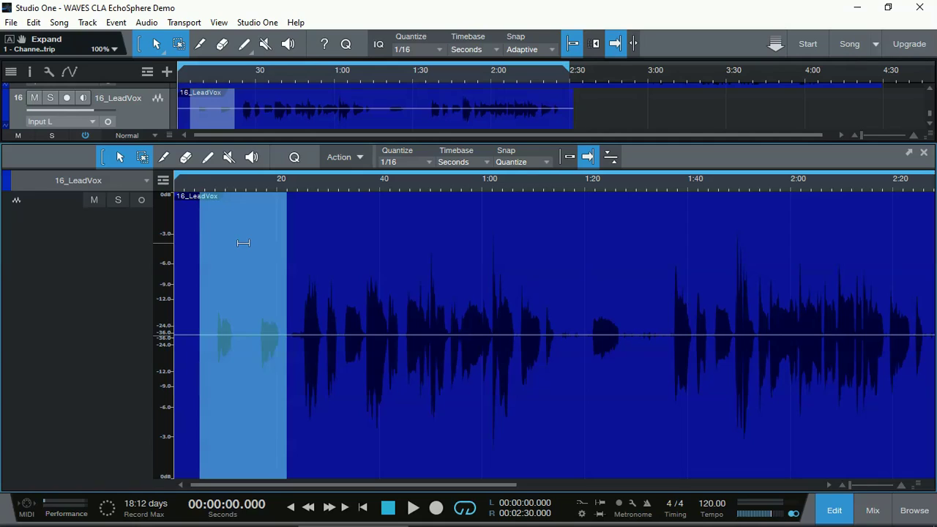
{"action": "left_click_drag", "start_coordinate": [243, 242], "coordinate": [244, 218]}
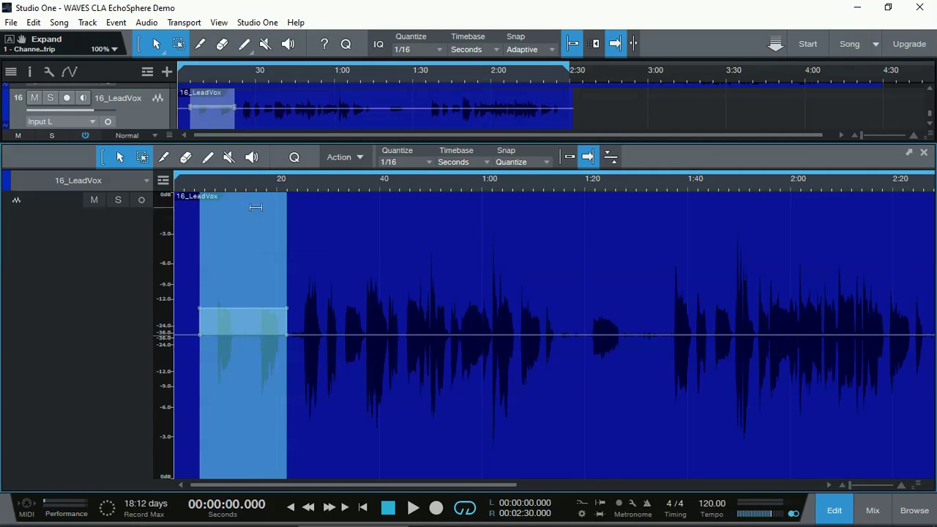
{"action": "left_click_drag", "start_coordinate": [311, 189], "coordinate": [311, 192]}
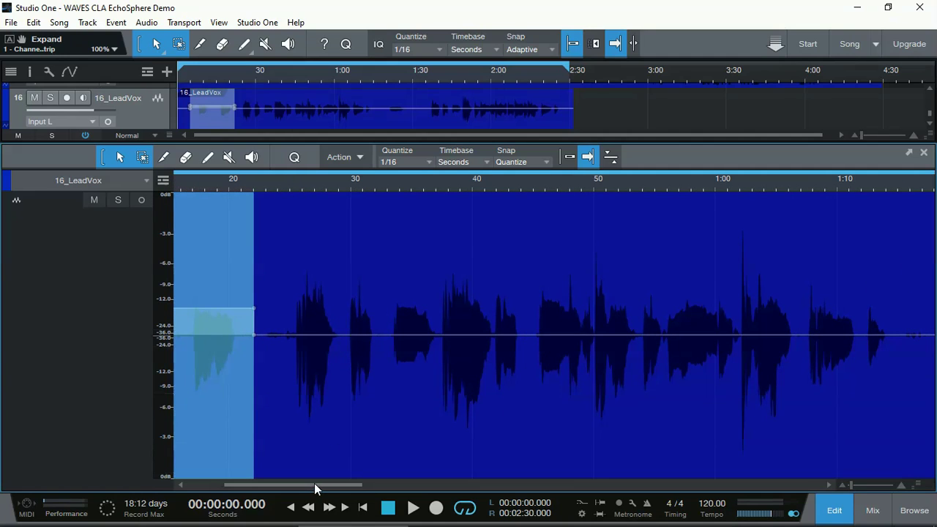
{"action": "left_click_drag", "start_coordinate": [314, 483], "coordinate": [400, 500]}
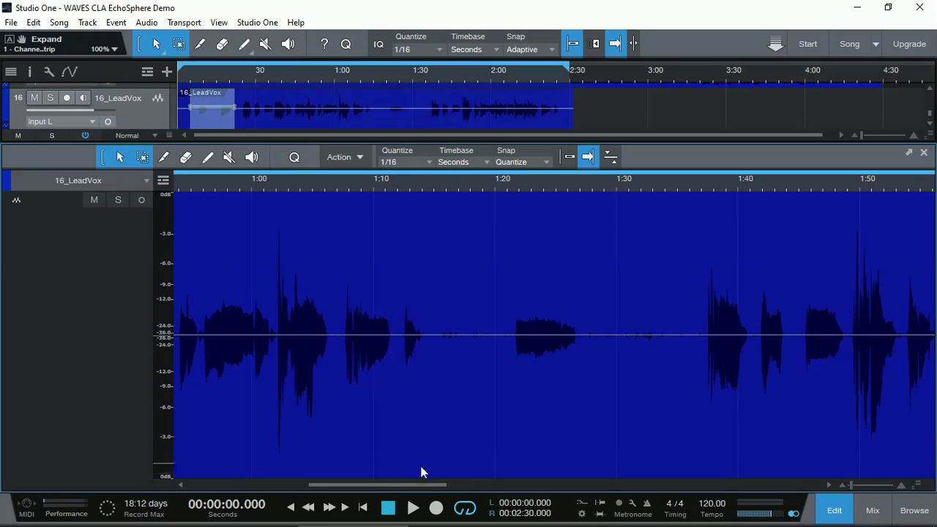
- Solo 16_LeadVox and play the vocal from about 1:11 to 1:19
{"action": "scroll", "coordinate": [481, 190], "scroll_direction": "up", "scroll_amount": 2}
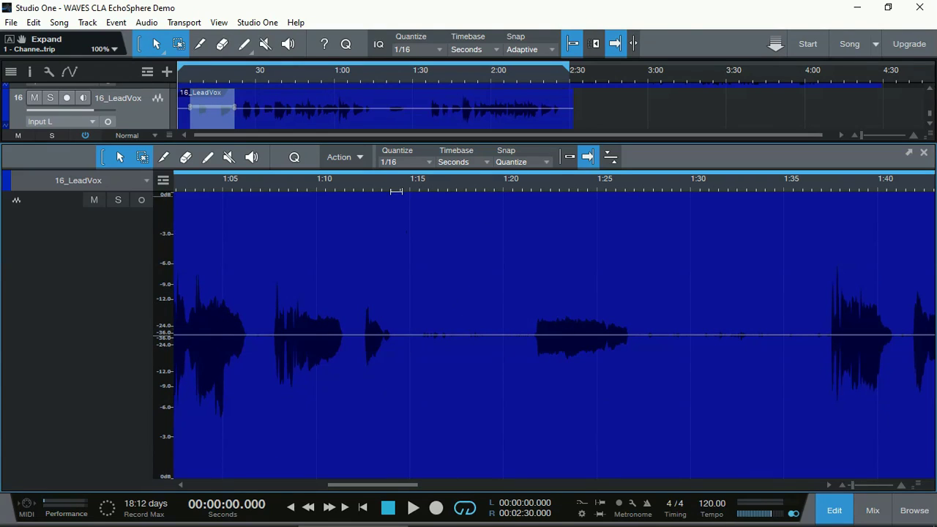
{"action": "left_click", "coordinate": [119, 200]}
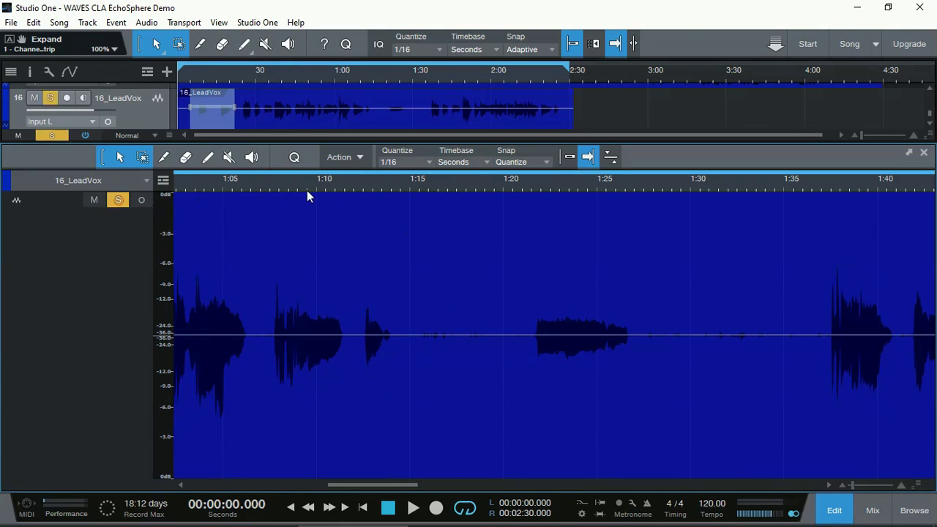
{"action": "left_click", "coordinate": [350, 182]}
{"action": "key", "text": "space"}
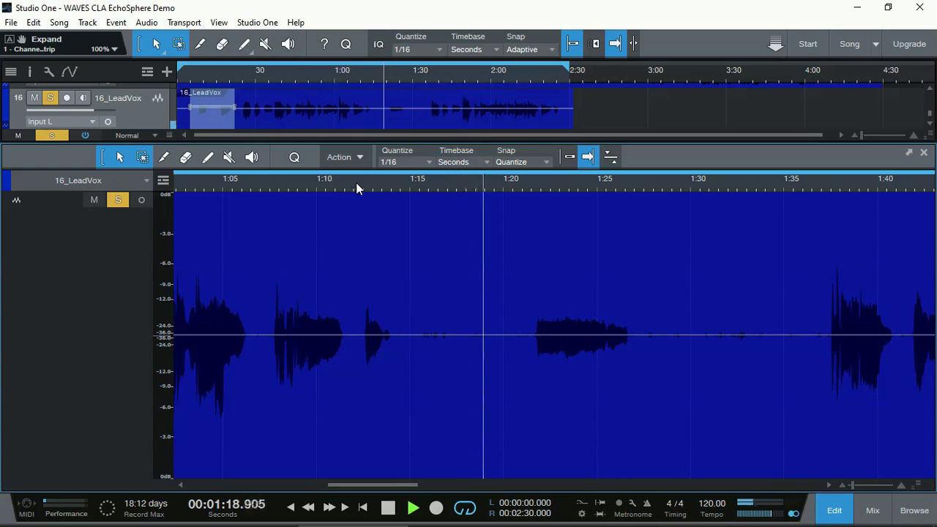
{"action": "key", "text": "space"}
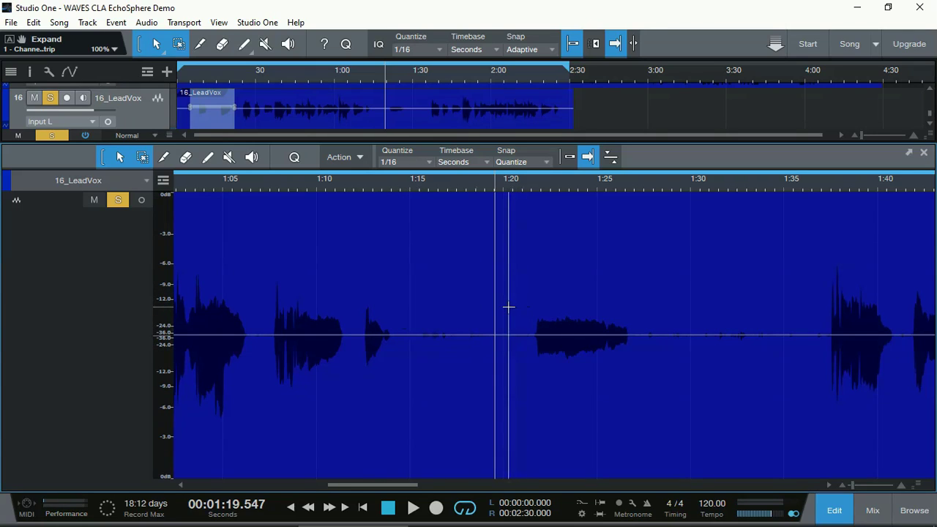
- Silence the gap from 1:14.5 to 1:20.8 and raise the quiet phrase just before it
{"action": "left_click_drag", "start_coordinate": [518, 310], "coordinate": [400, 310]}
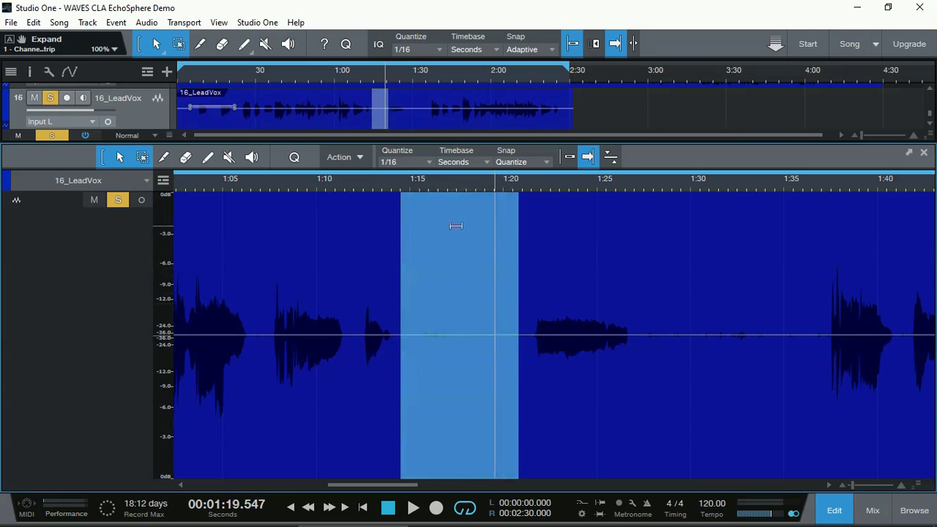
{"action": "left_click", "coordinate": [462, 402]}
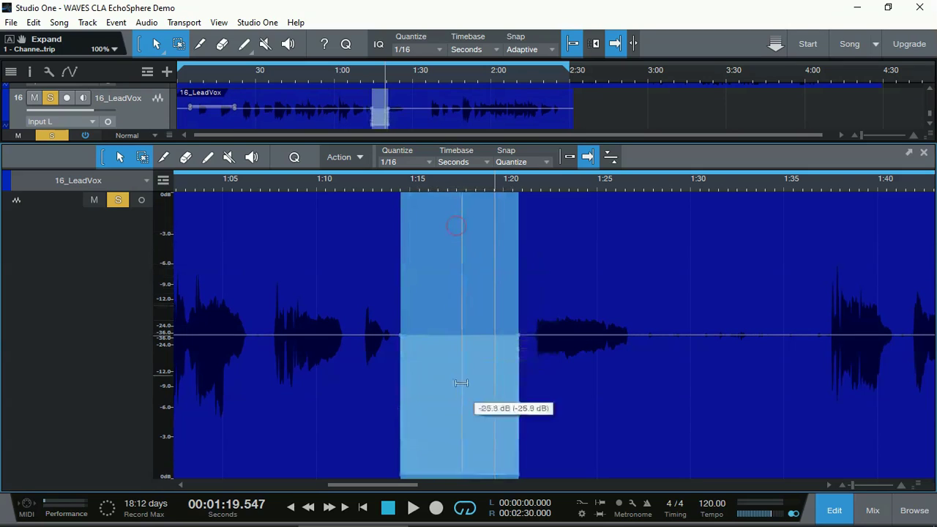
{"action": "left_click", "coordinate": [354, 334]}
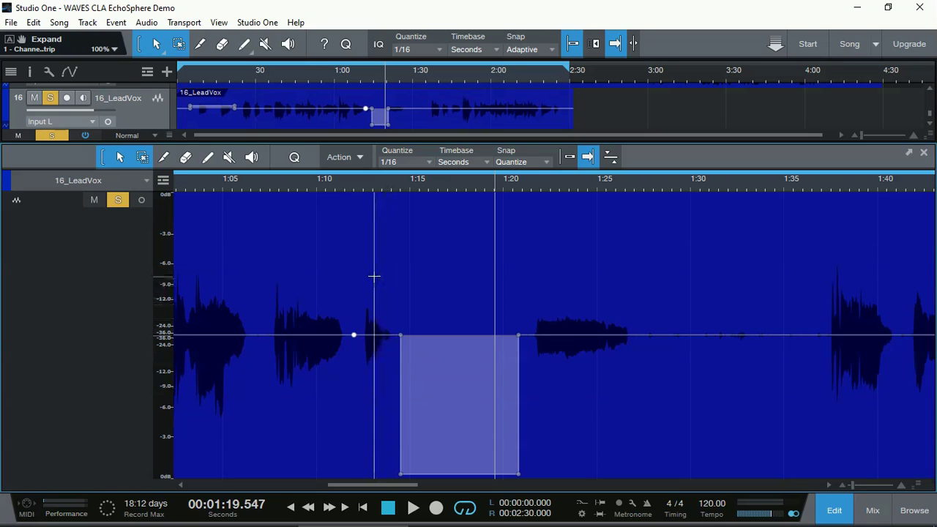
{"action": "left_click_drag", "start_coordinate": [374, 253], "coordinate": [378, 222]}
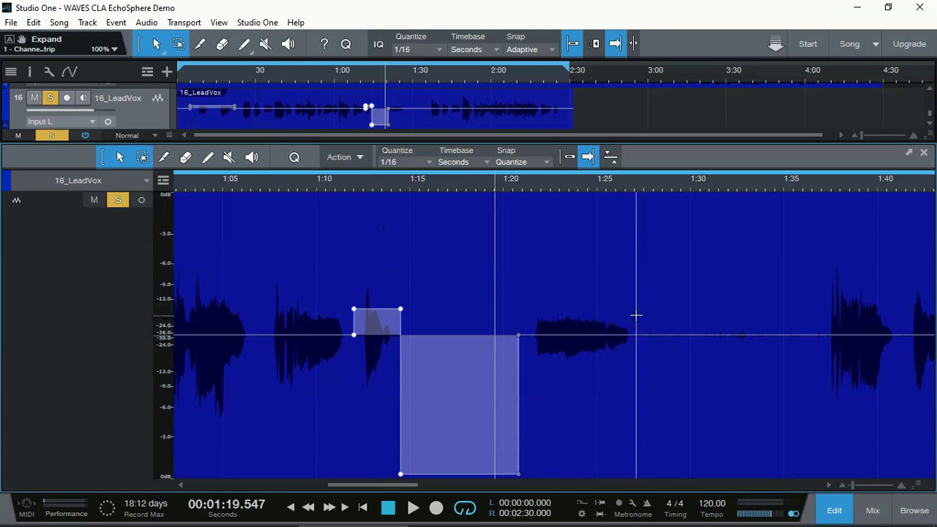
- Boost the 1:22.1–1:27.1 phrase by 4 dB and silence the gap from 1:27 to 1:37
{"action": "left_click_drag", "start_coordinate": [635, 315], "coordinate": [529, 312]}
{"action": "left_click_drag", "start_coordinate": [578, 255], "coordinate": [579, 228]}
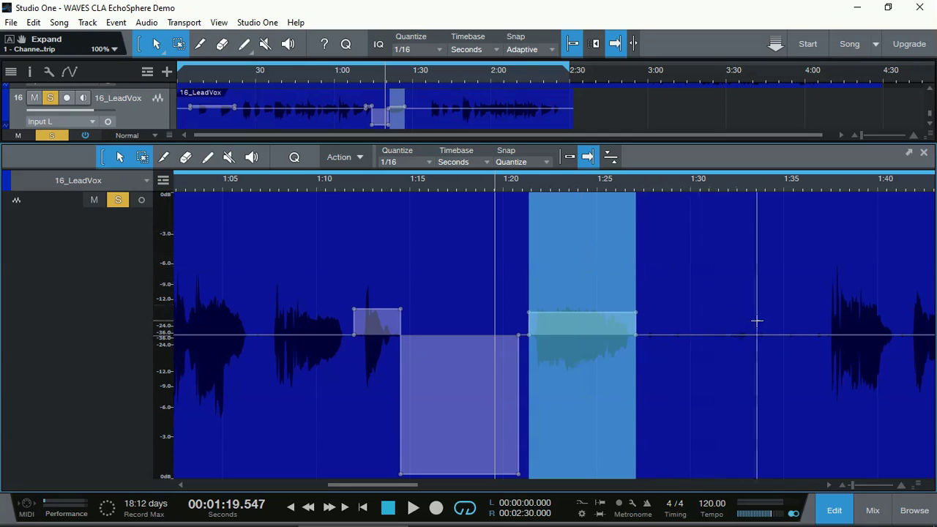
{"action": "left_click", "coordinate": [829, 342]}
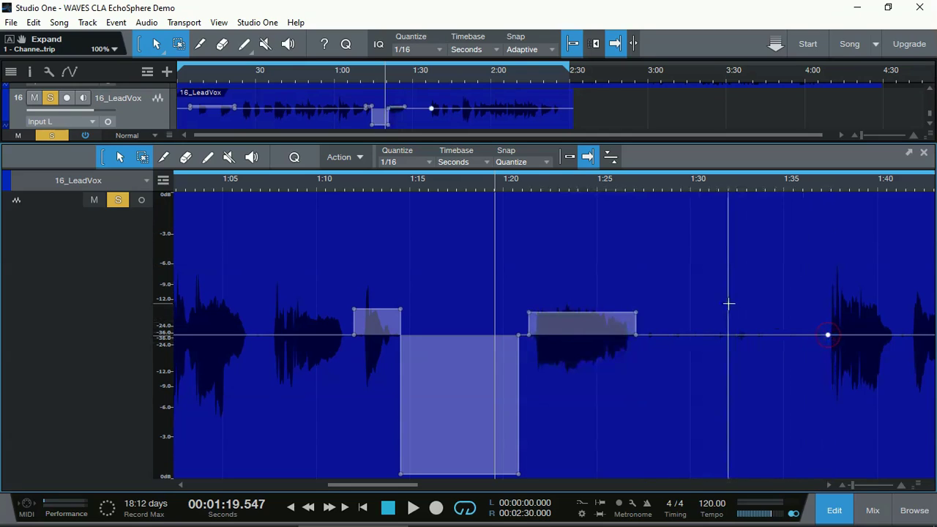
{"action": "left_click_drag", "start_coordinate": [724, 257], "coordinate": [732, 409]}
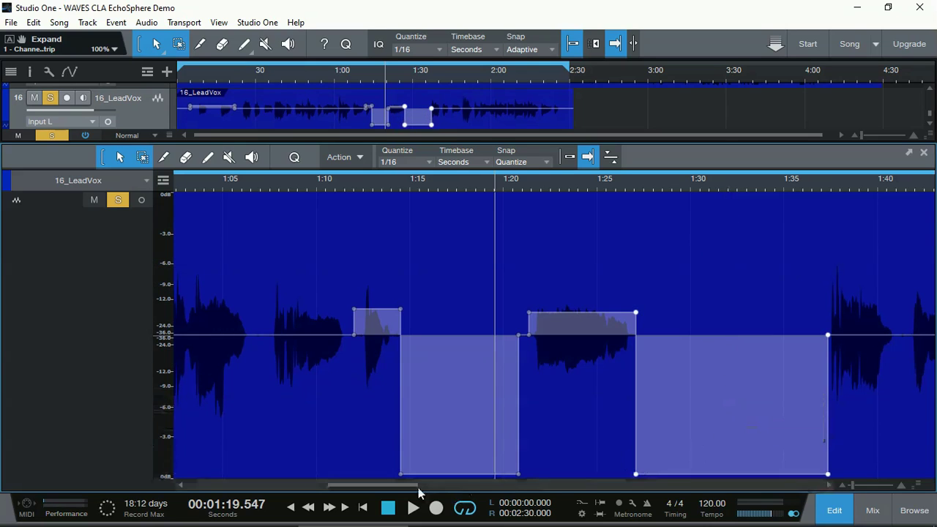
- Lower the loud burst near 1:49–1:50 by about 3 dB with envelope points
{"action": "left_click_drag", "start_coordinate": [391, 484], "coordinate": [458, 483]}
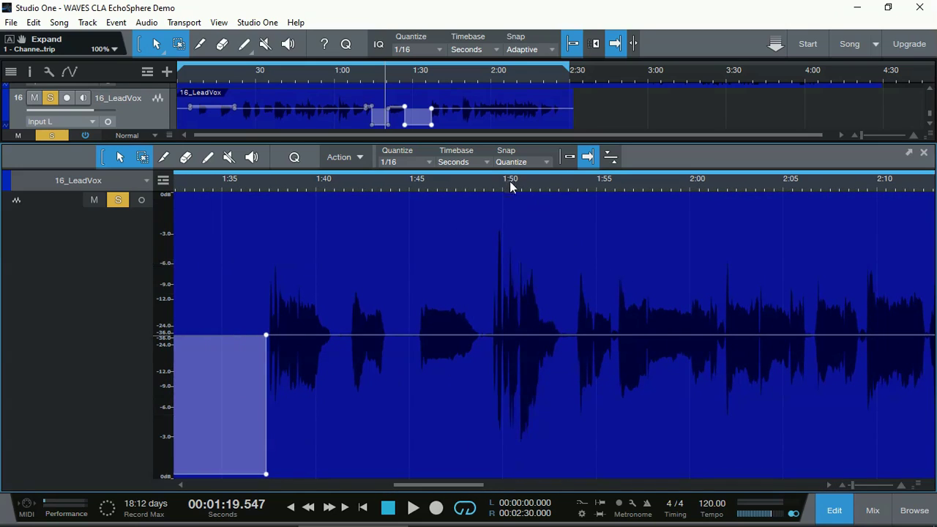
{"action": "scroll", "coordinate": [510, 183], "scroll_direction": "up", "scroll_amount": 5}
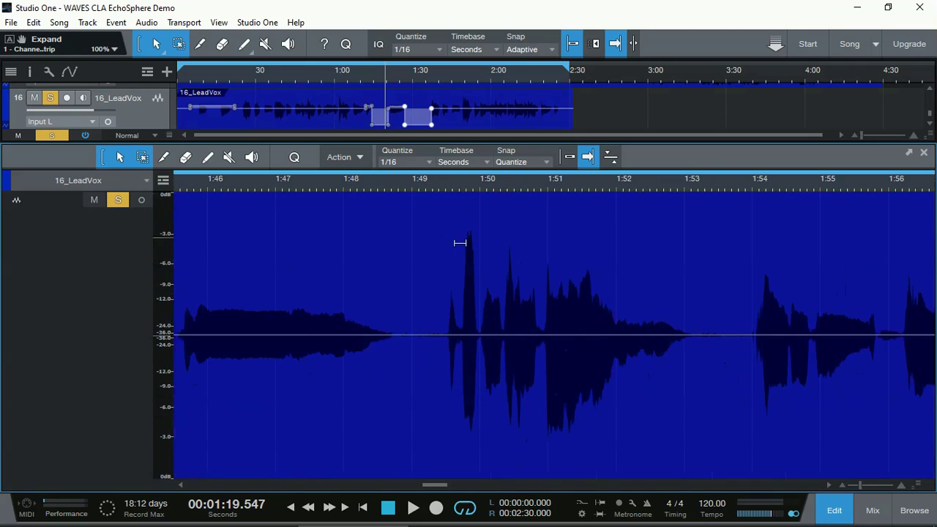
{"action": "left_click", "coordinate": [430, 335]}
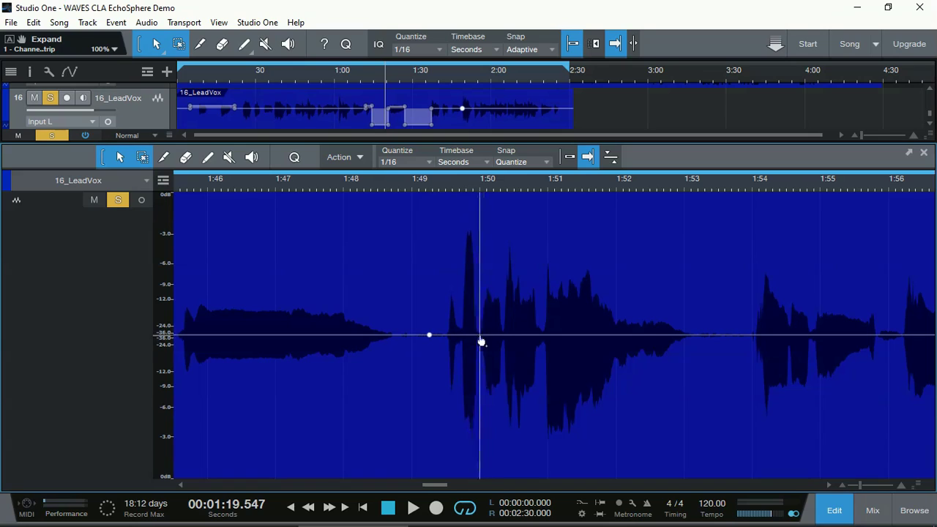
{"action": "left_click", "coordinate": [481, 336]}
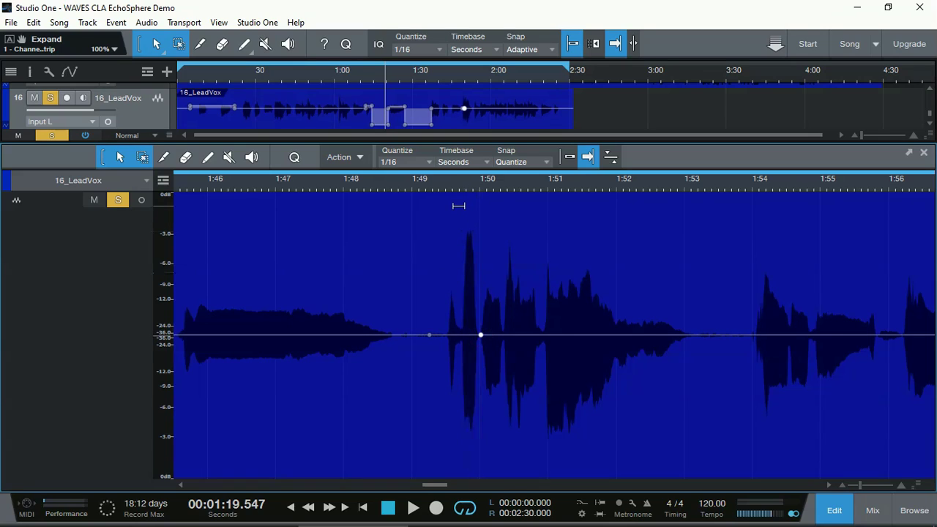
{"action": "left_click_drag", "start_coordinate": [458, 206], "coordinate": [458, 229]}
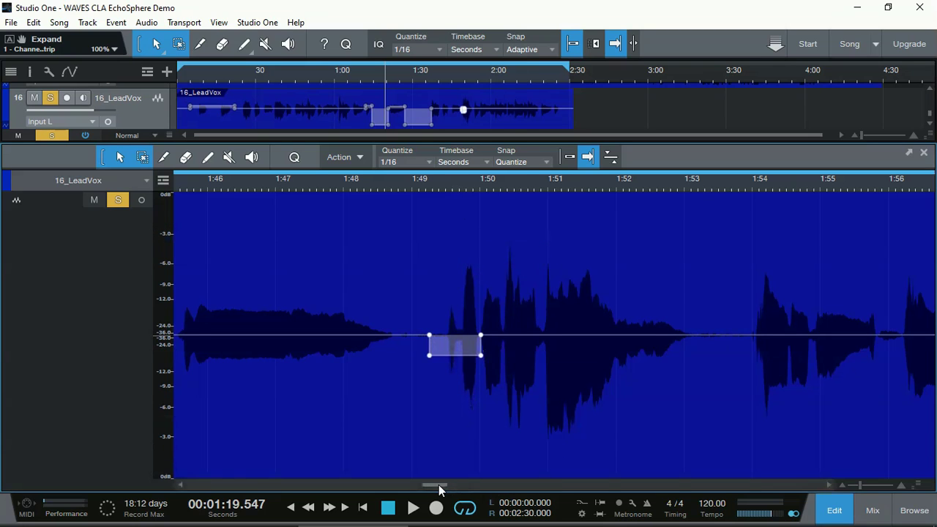
{"action": "left_click_drag", "start_coordinate": [438, 486], "coordinate": [519, 488]}
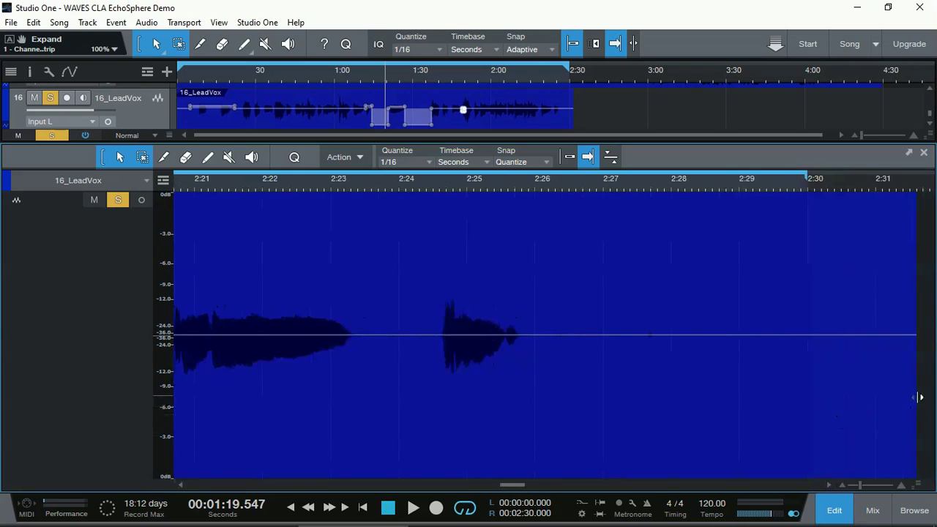
- Trim the clip's end back to about 2:26 and nudge the overall gain level
{"action": "left_click_drag", "start_coordinate": [919, 397], "coordinate": [545, 408]}
{"action": "left_click", "coordinate": [413, 334]}
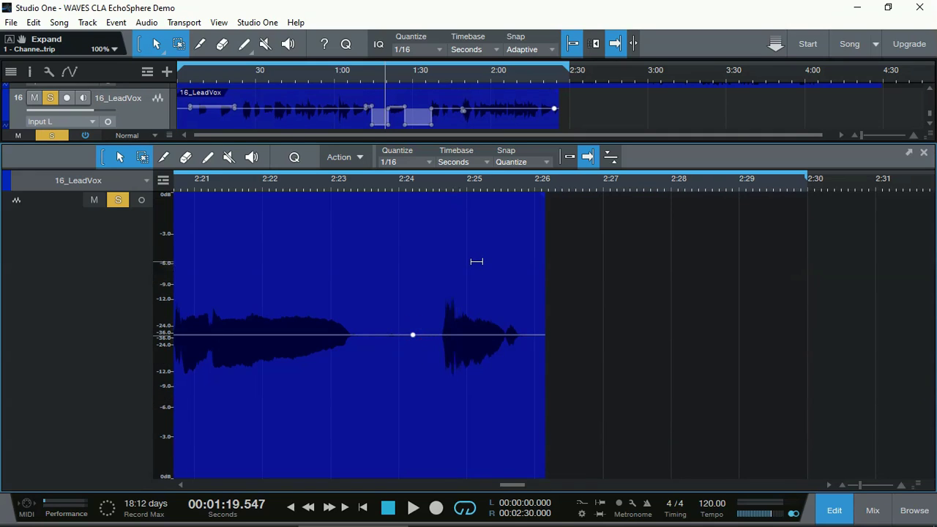
{"action": "mouse_move", "coordinate": [476, 261]}
{"action": "left_mouse_down"}
{"action": "mouse_move", "coordinate": [478, 241]}
{"action": "mouse_move", "coordinate": [475, 256]}
{"action": "left_mouse_up"}
{"action": "mouse_move", "coordinate": [508, 482]}
{"action": "left_mouse_down"}
{"action": "mouse_move", "coordinate": [496, 483]}
{"action": "mouse_move", "coordinate": [503, 485]}
{"action": "left_mouse_up"}
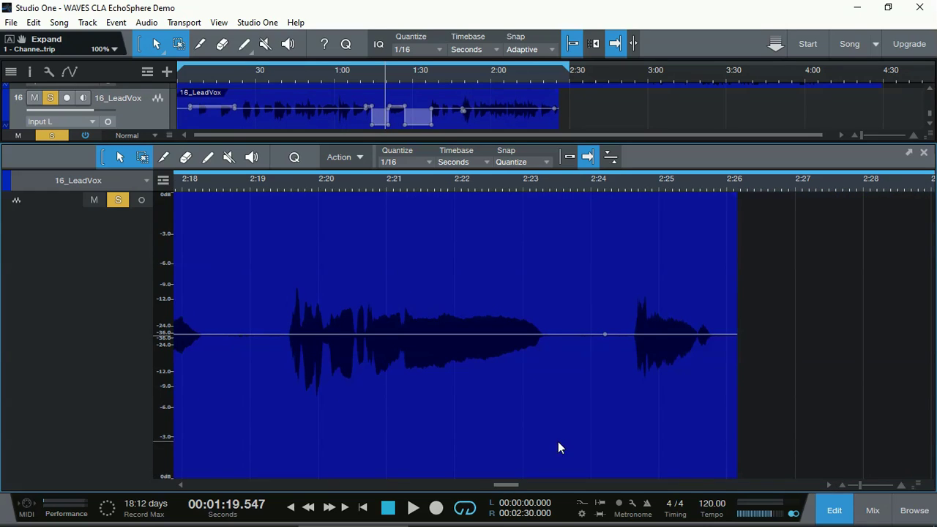
- Raise the final phrase near 2:24–2:26 by +4.1 dB
{"action": "left_click", "coordinate": [703, 353]}
{"action": "left_click", "coordinate": [726, 335]}
{"action": "left_click_drag", "start_coordinate": [671, 253], "coordinate": [671, 226]}
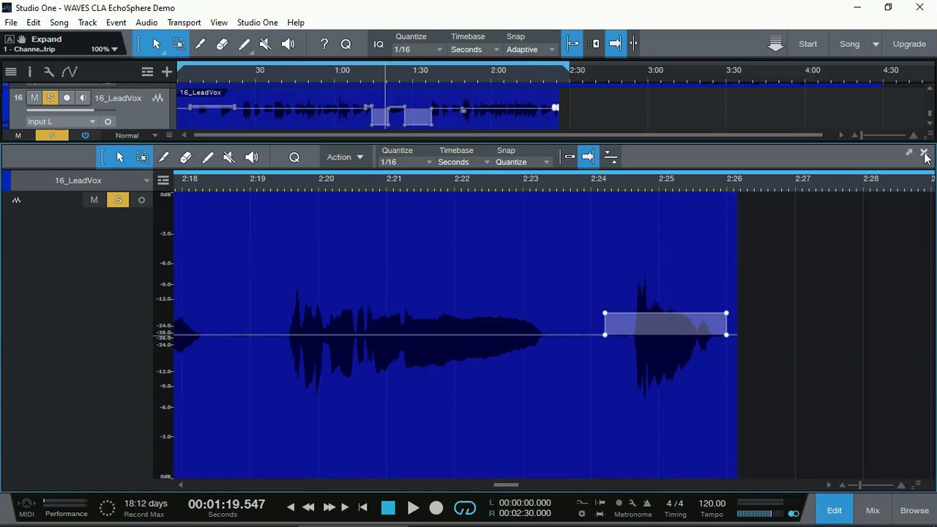
{"action": "scroll", "coordinate": [562, 181], "scroll_direction": "down", "scroll_amount": 3}
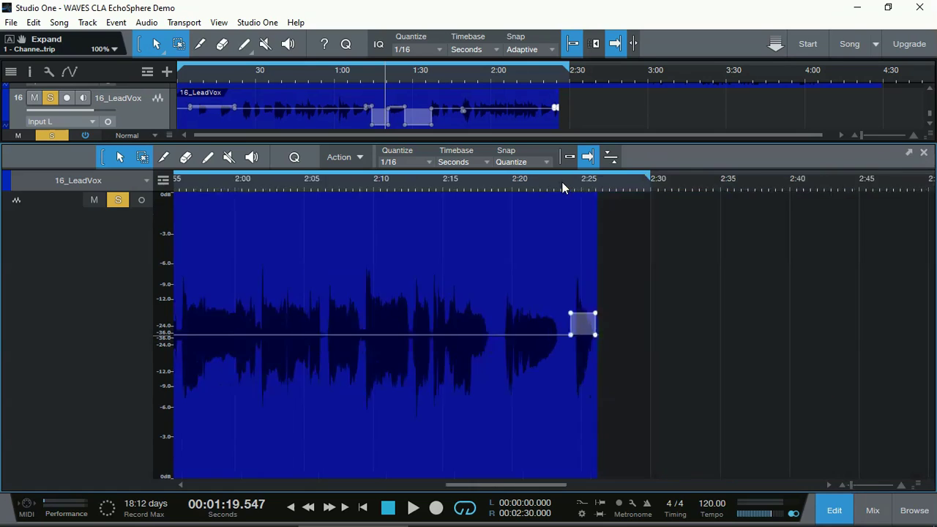
{"action": "left_click_drag", "start_coordinate": [476, 485], "coordinate": [227, 500]}
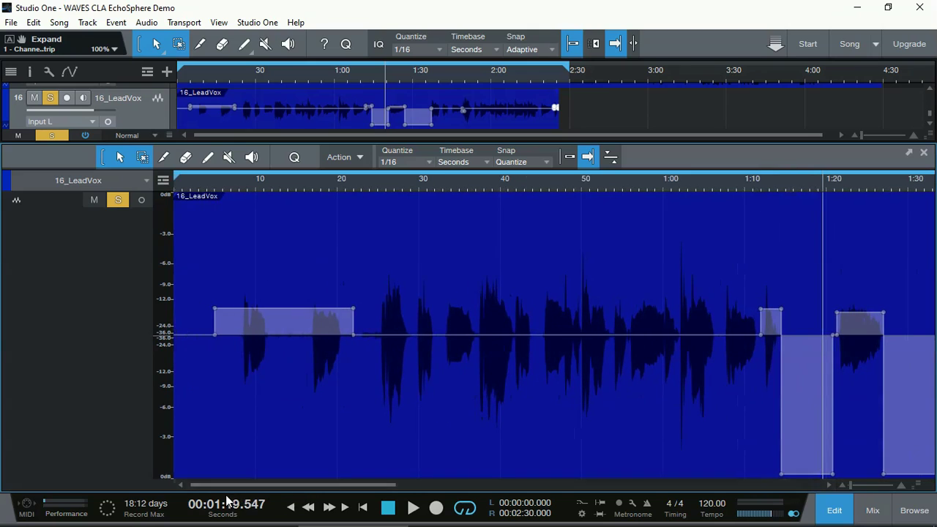
- Play back the vocal from near the clip's start, then stop
{"action": "left_click", "coordinate": [213, 183]}
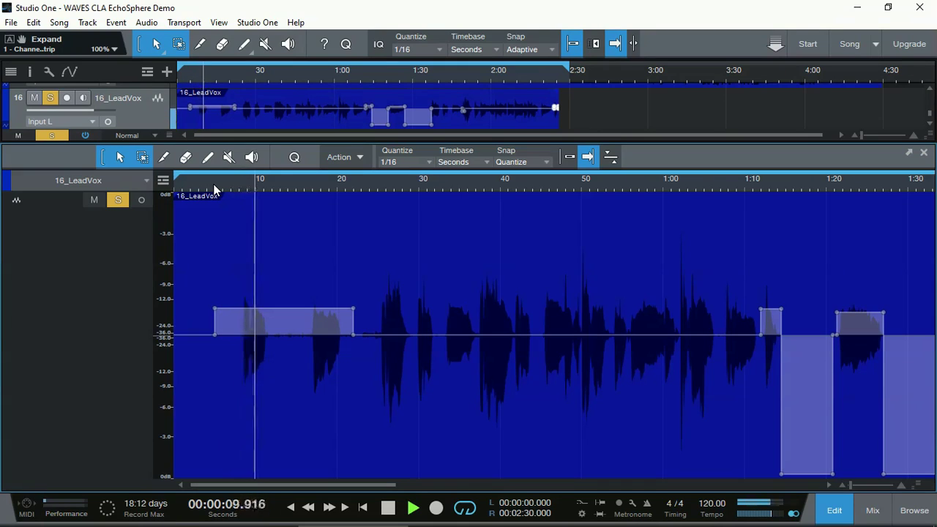
{"action": "scroll", "coordinate": [273, 186], "scroll_direction": "up", "scroll_amount": 3}
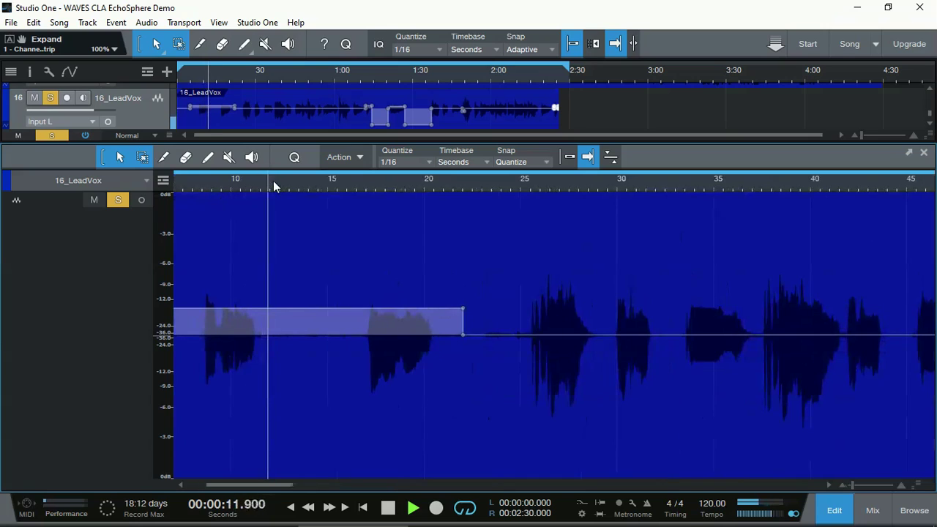
{"action": "key", "text": "space"}
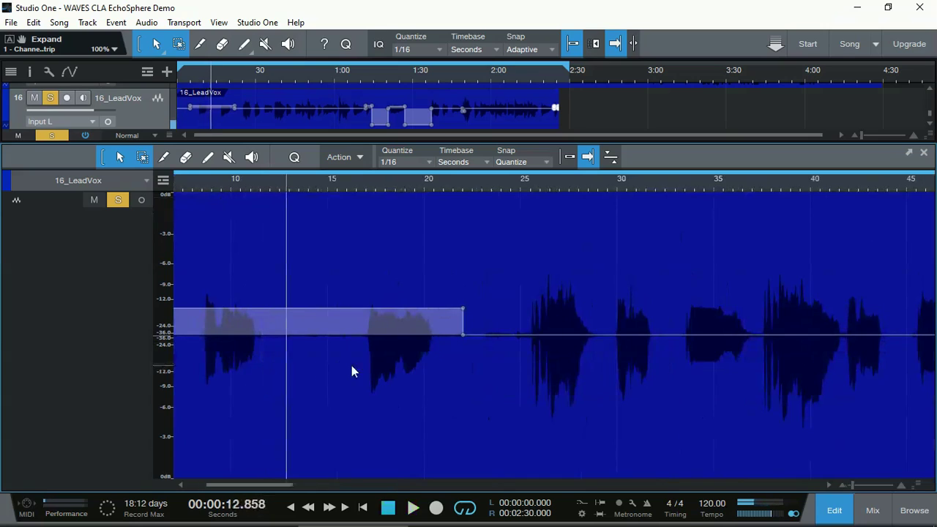
- Silence the gap between about 11.5 and 16 seconds with envelope points
{"action": "left_click", "coordinate": [358, 308]}
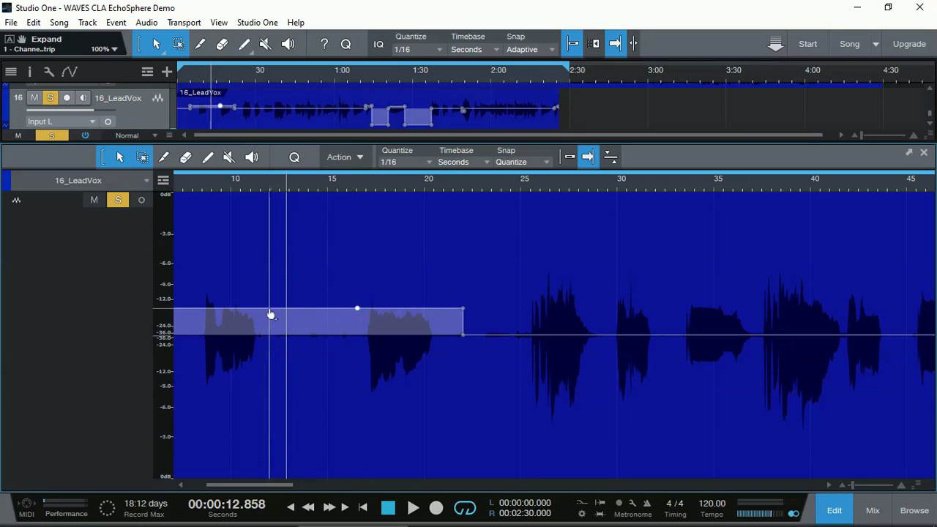
{"action": "left_click", "coordinate": [269, 308]}
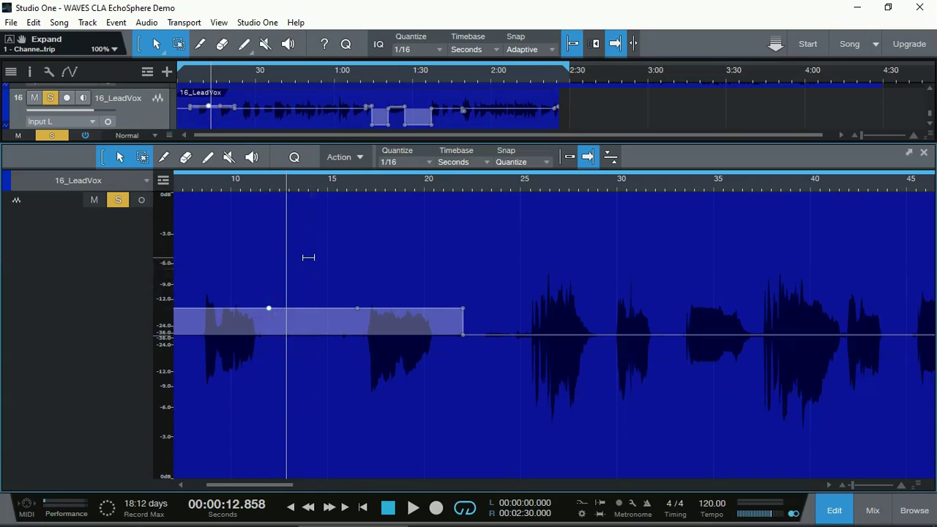
{"action": "left_click_drag", "start_coordinate": [308, 257], "coordinate": [315, 444]}
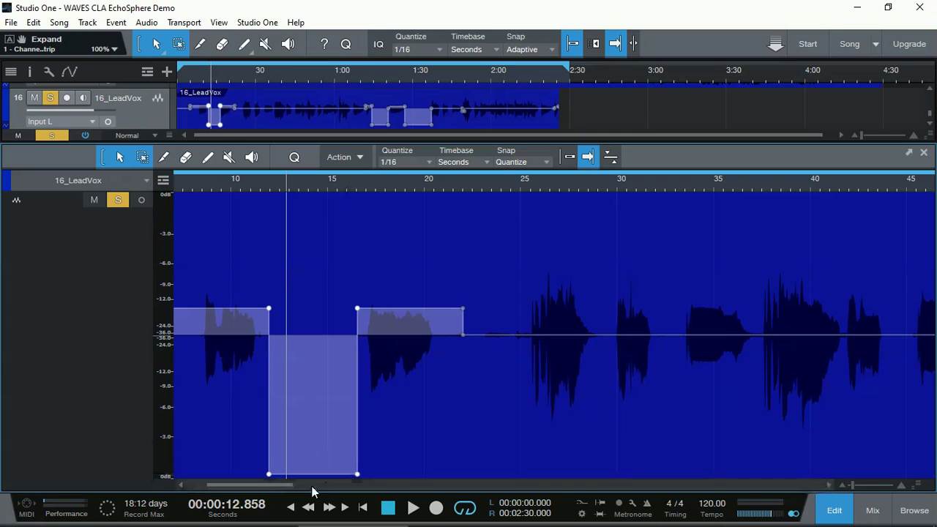
- Lift the quiet phrase near 1:12 slightly further, to +5.0 dB
{"action": "left_click_drag", "start_coordinate": [282, 486], "coordinate": [385, 486]}
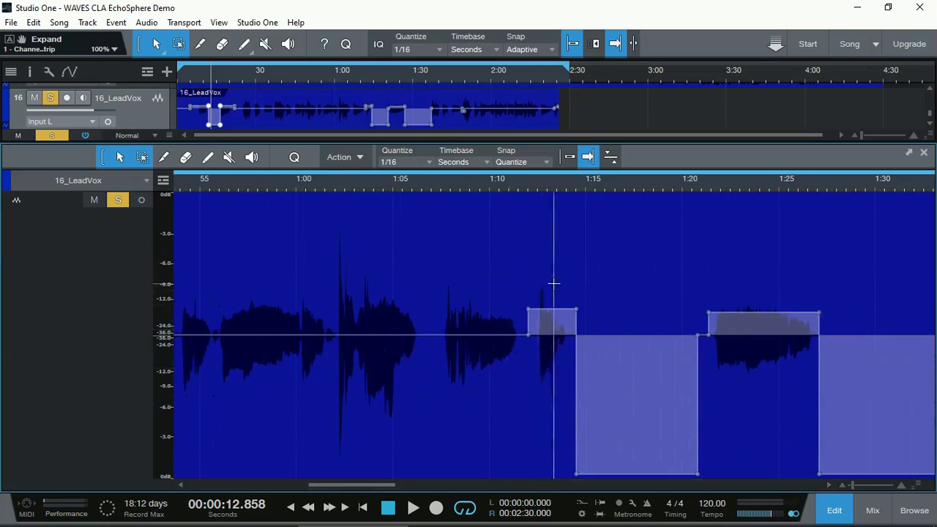
{"action": "left_click_drag", "start_coordinate": [552, 257], "coordinate": [550, 251]}
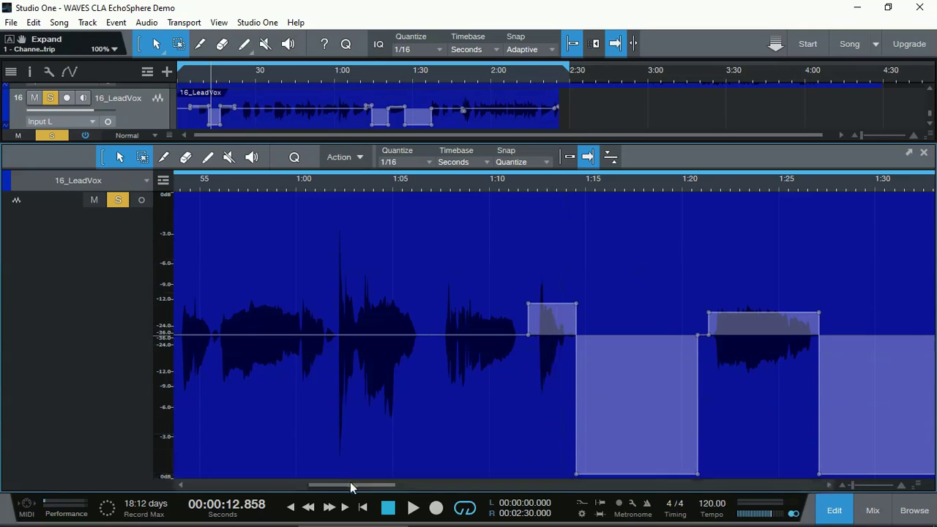
{"action": "left_click_drag", "start_coordinate": [349, 484], "coordinate": [426, 498]}
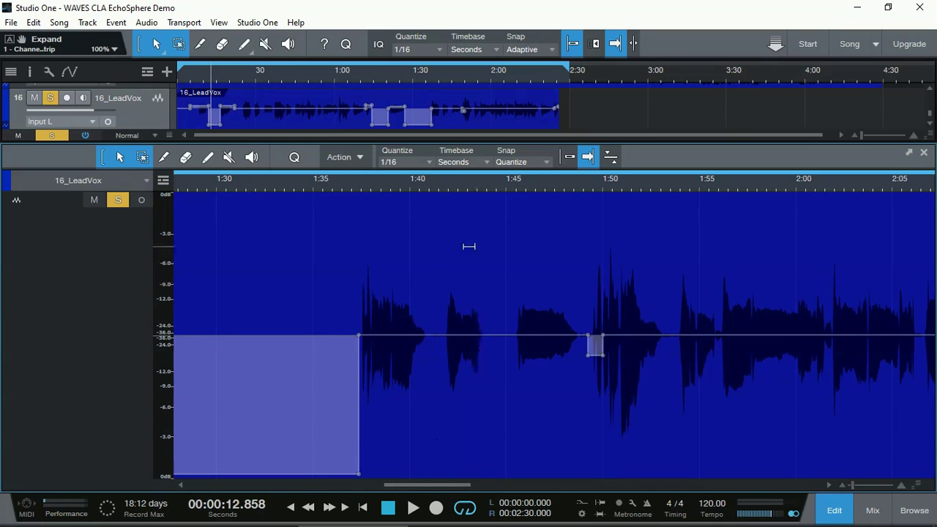
- Zoom out to the whole song and close the editor to show tracks 8–16
{"action": "scroll", "coordinate": [464, 183], "scroll_direction": "down", "scroll_amount": 5}
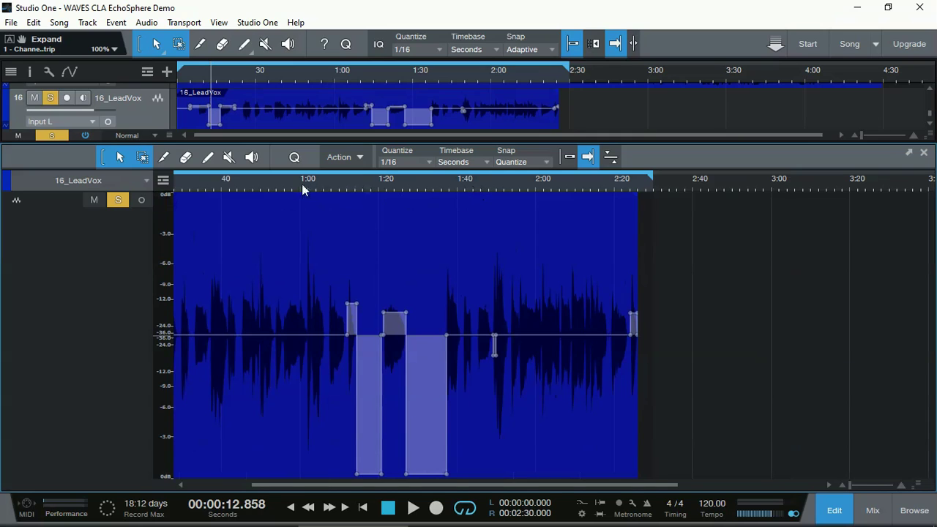
{"action": "scroll", "coordinate": [302, 186], "scroll_direction": "up", "scroll_amount": 5}
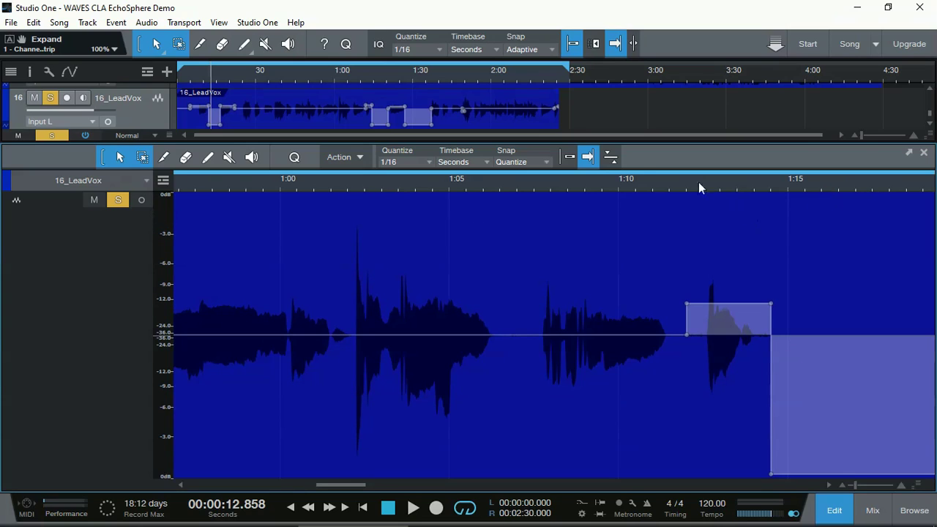
{"action": "scroll", "coordinate": [570, 181], "scroll_direction": "down", "scroll_amount": 6}
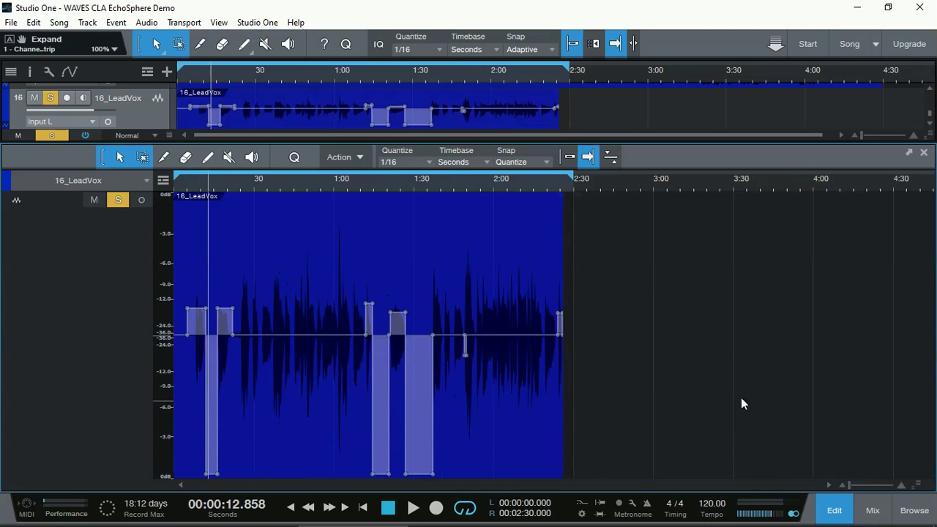
{"action": "left_click", "coordinate": [842, 505]}
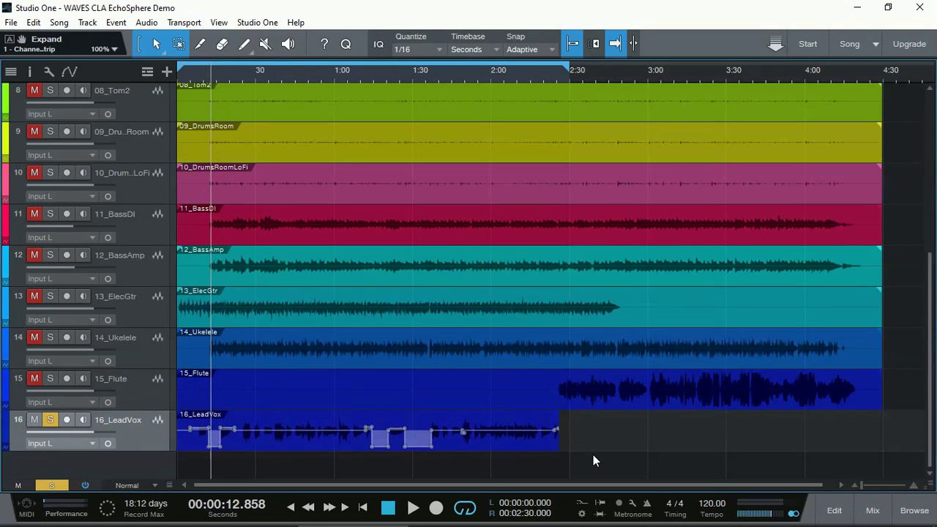
- Unsolo track 16 and bypass the gain envelope on the 16_LeadVox clip
{"action": "key", "text": "s"}
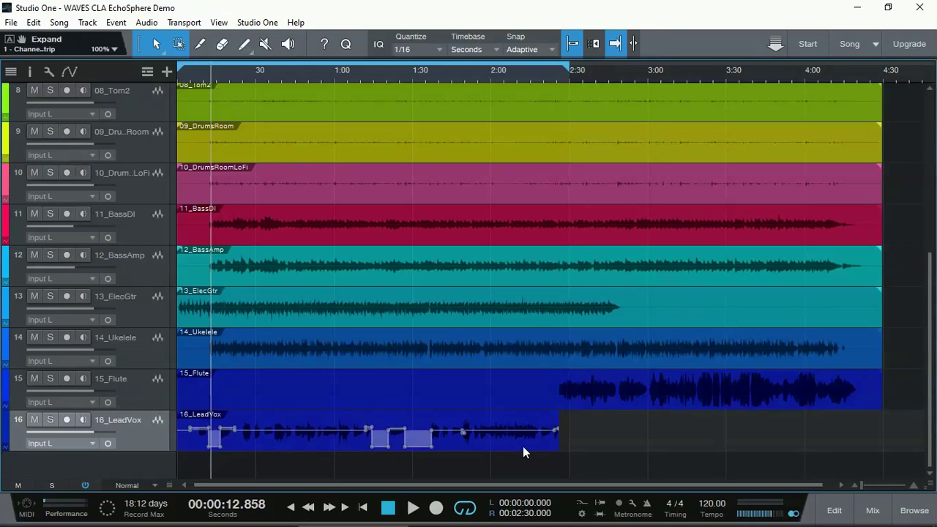
{"action": "right_click", "coordinate": [495, 440]}
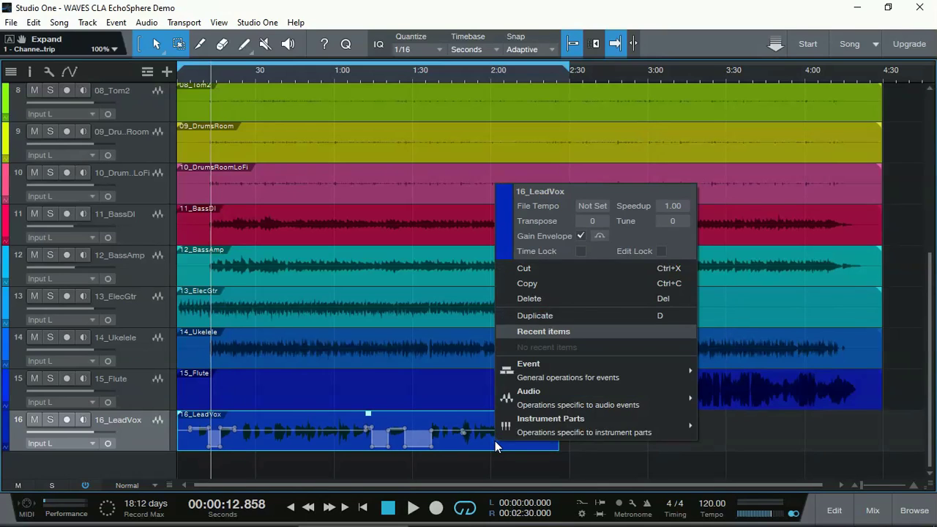
{"action": "left_click", "coordinate": [599, 236]}
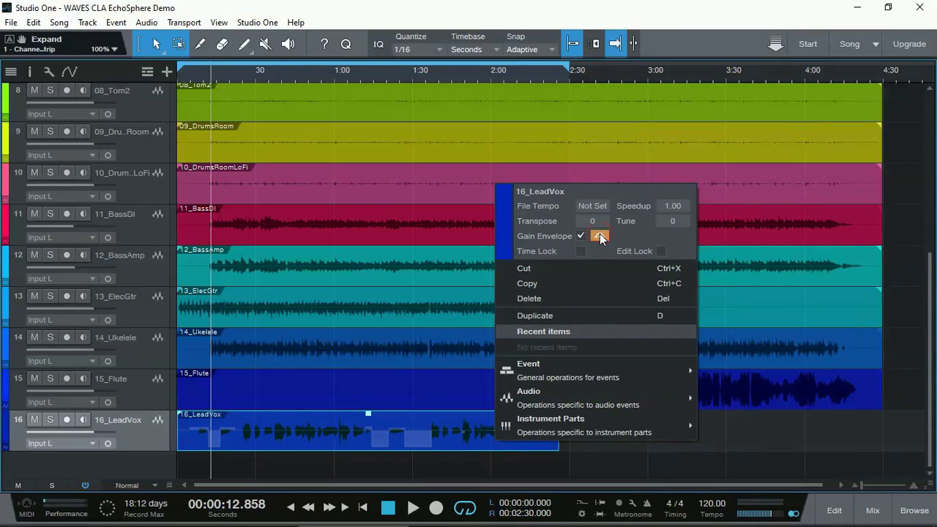
- Put the playhead at 0:05 and briefly check the Mix console
{"action": "left_click", "coordinate": [191, 77]}
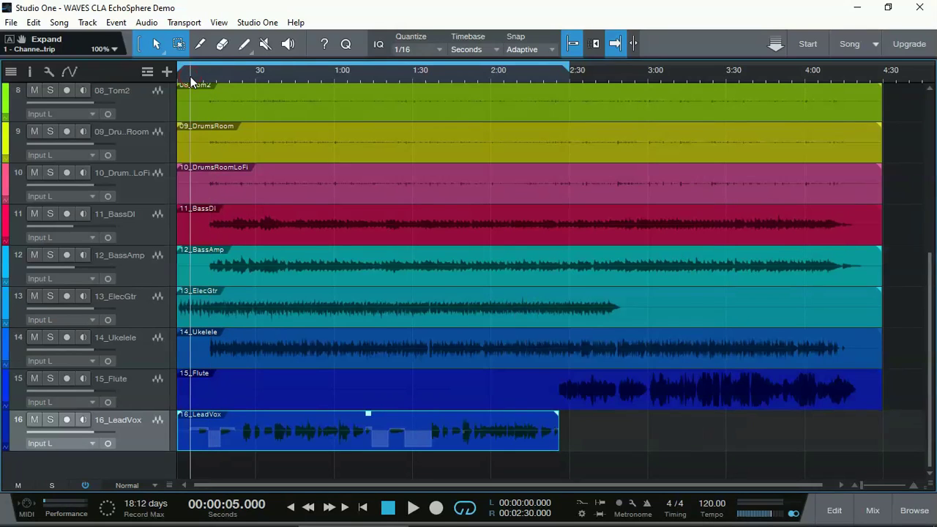
{"action": "left_click", "coordinate": [871, 510]}
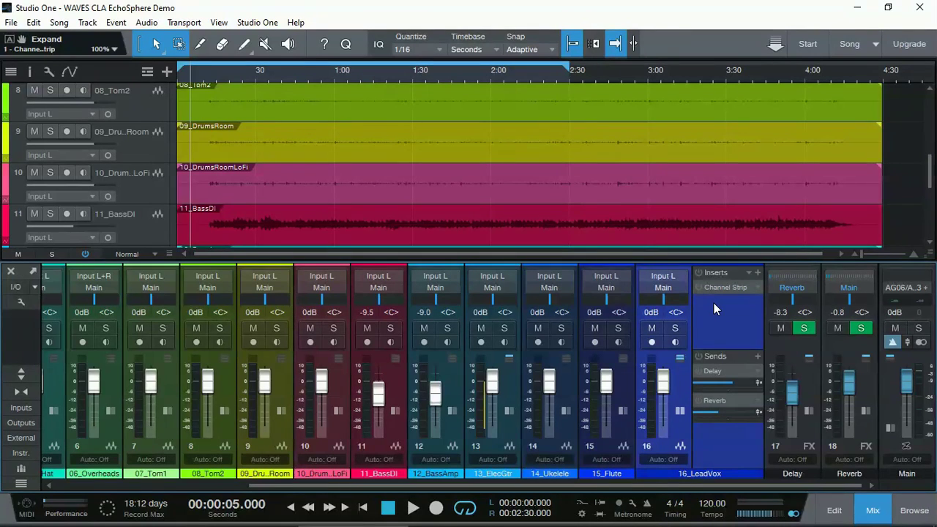
{"action": "left_click", "coordinate": [872, 509]}
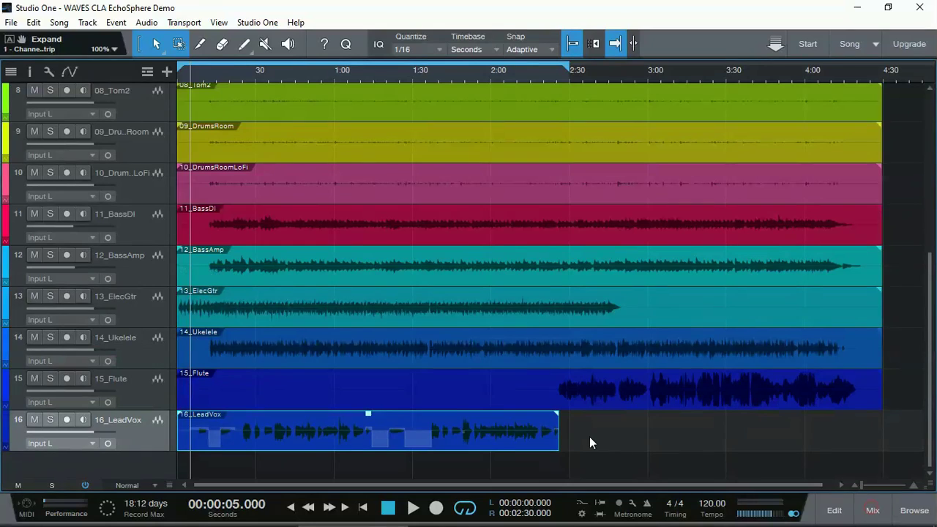
- Play the full mix from 0:05 to about 0:28 with the vocal envelope bypassed
{"action": "key", "text": "space"}
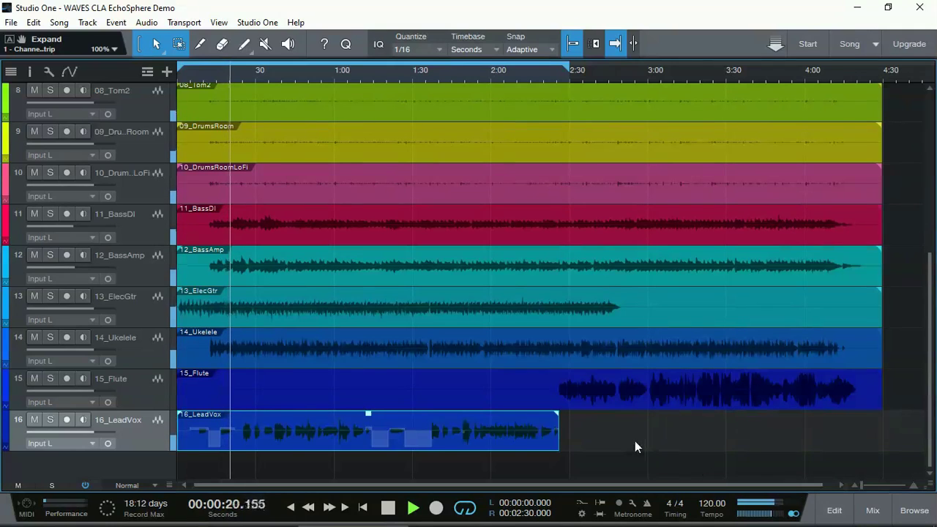
{"action": "key", "text": "space"}
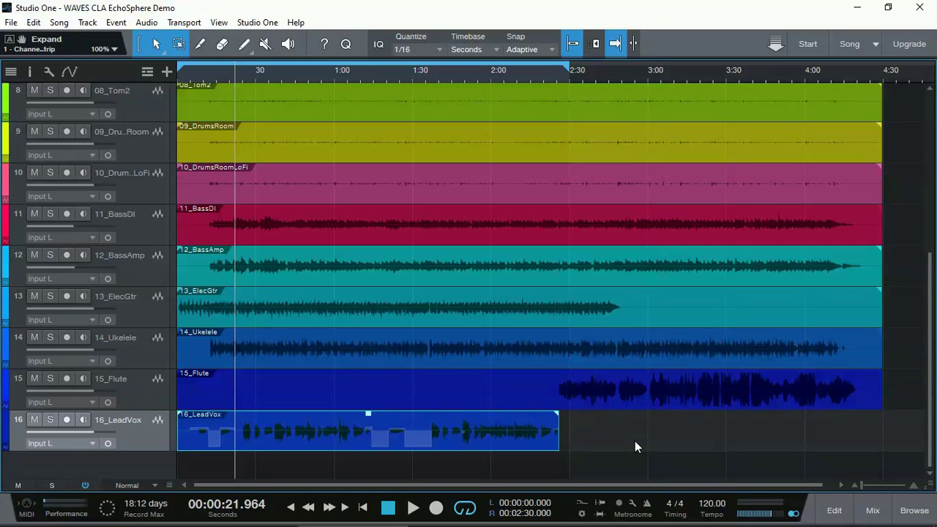
{"action": "key", "text": "space"}
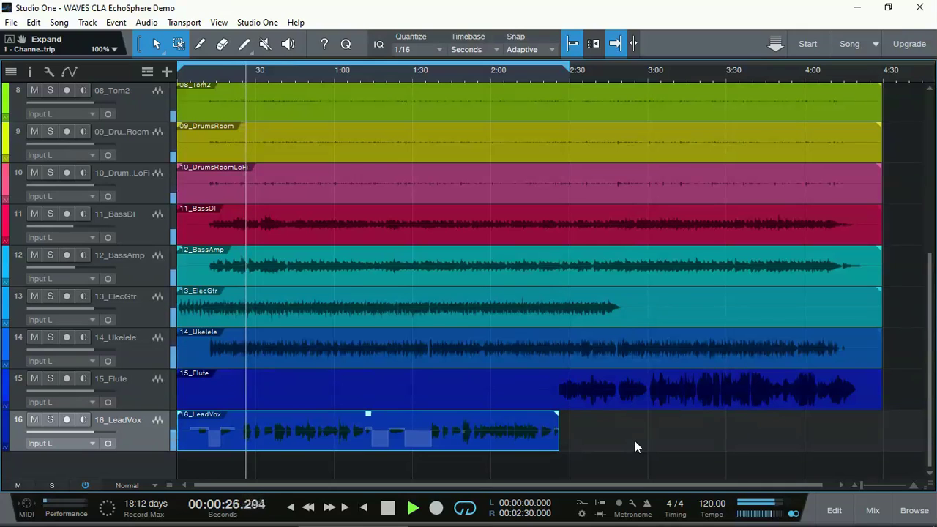
{"action": "key", "text": "space"}
- Turn the 16_LeadVox gain envelope back on and restart playback from the song start
{"action": "right_click", "coordinate": [468, 439]}
{"action": "left_click", "coordinate": [572, 236]}
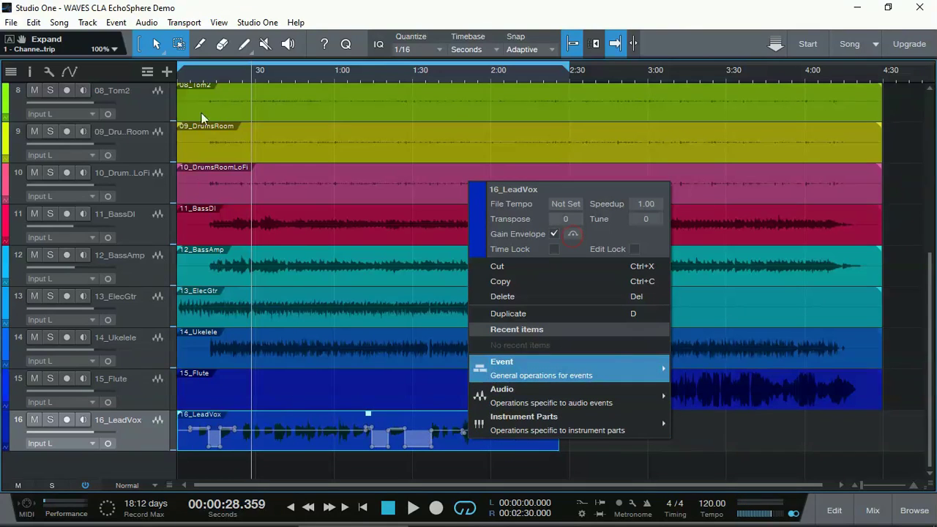
{"action": "left_click", "coordinate": [191, 72]}
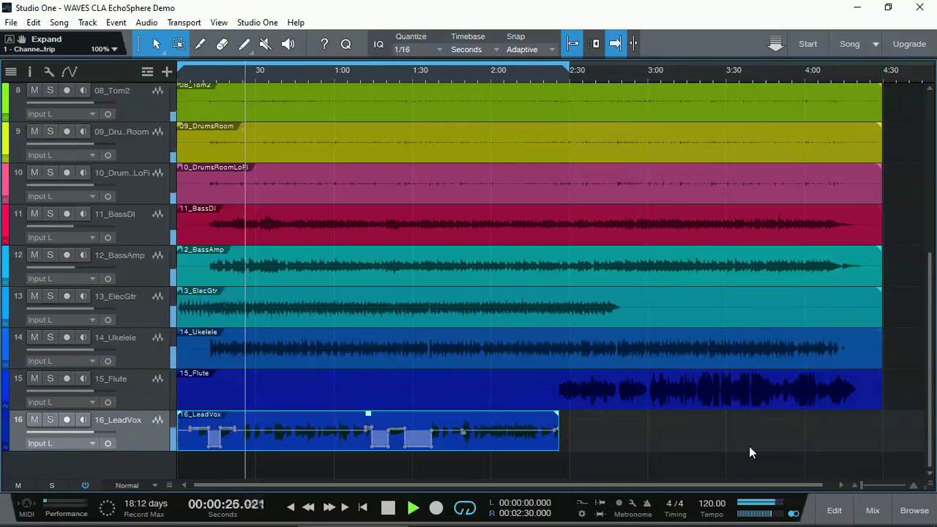
- Solo track 16 and play the lead vocal alone from 1:10
{"action": "left_click", "coordinate": [369, 75]}
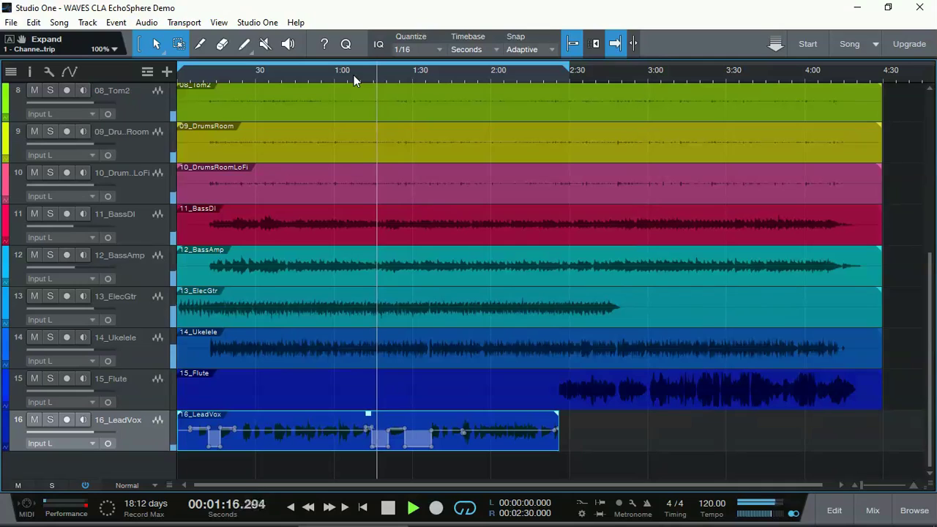
{"action": "key", "text": "space"}
{"action": "key", "text": "s"}
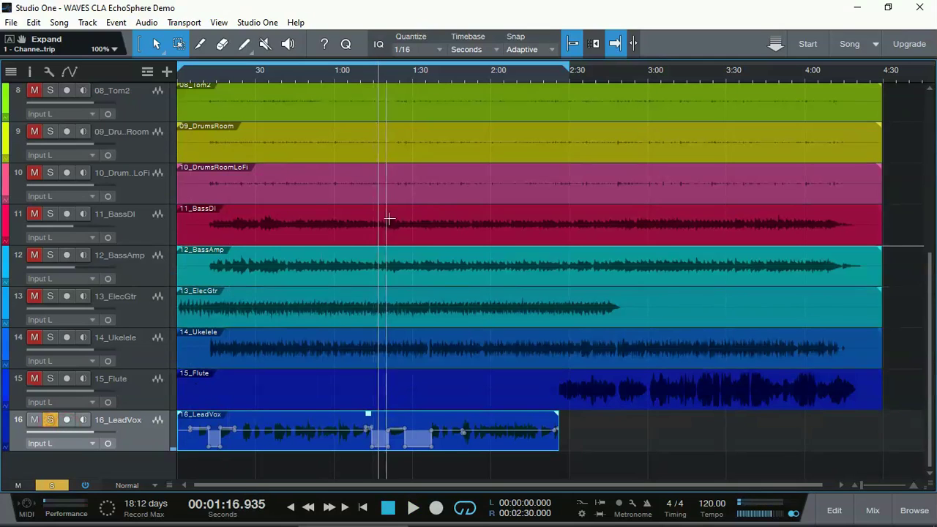
{"action": "left_click", "coordinate": [364, 74]}
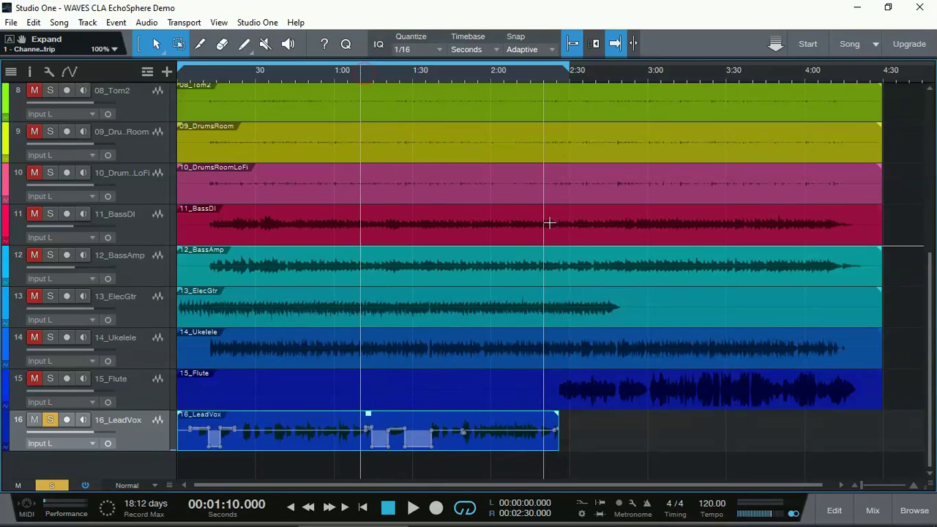
{"action": "key", "text": "space"}
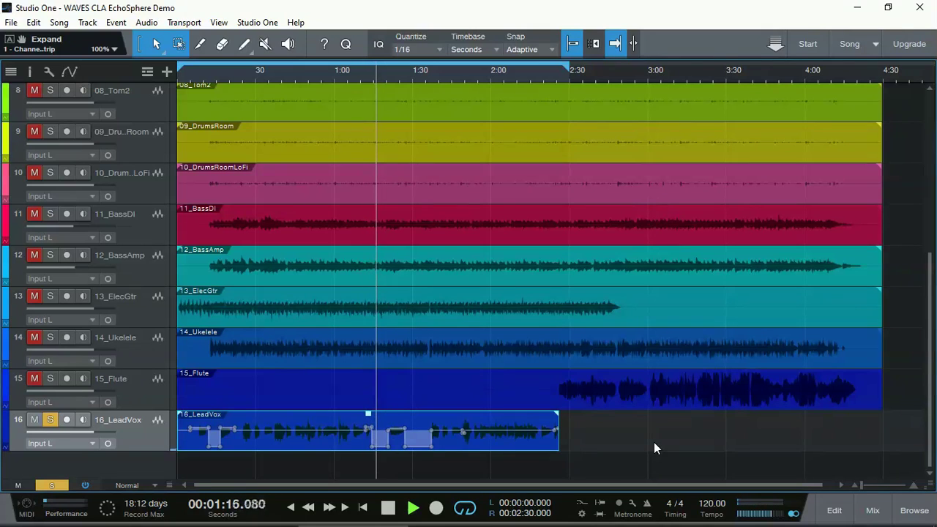
- Bypass the 16_LeadVox gain envelope during playback, then re-enable it to compare
{"action": "right_click", "coordinate": [504, 436]}
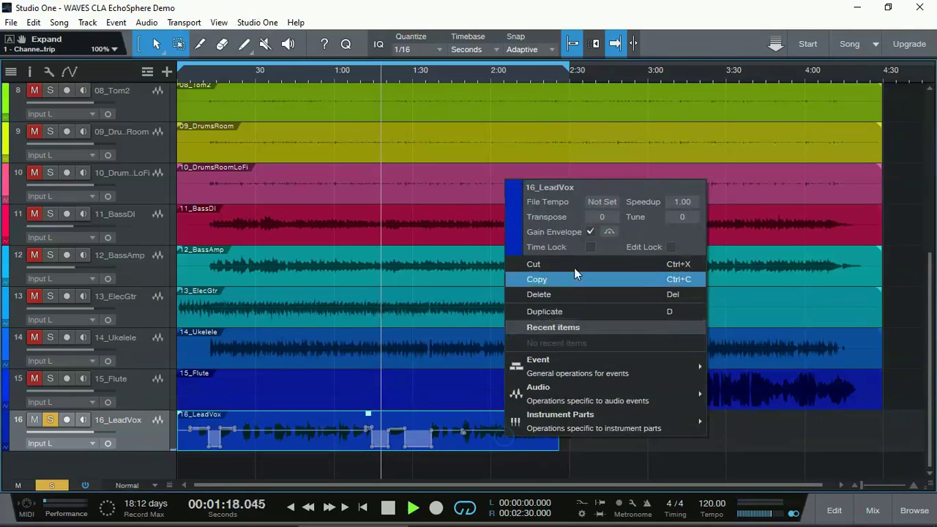
{"action": "left_click", "coordinate": [609, 232]}
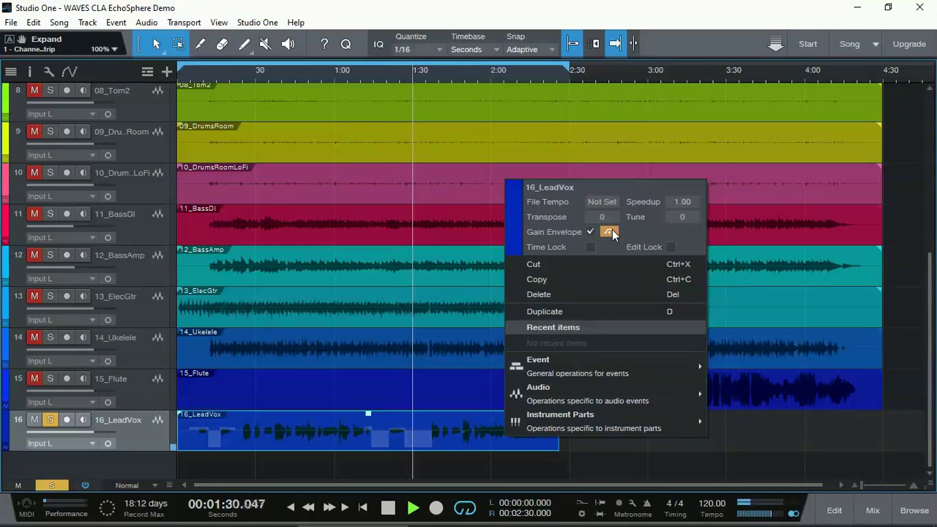
{"action": "left_click", "coordinate": [610, 231]}
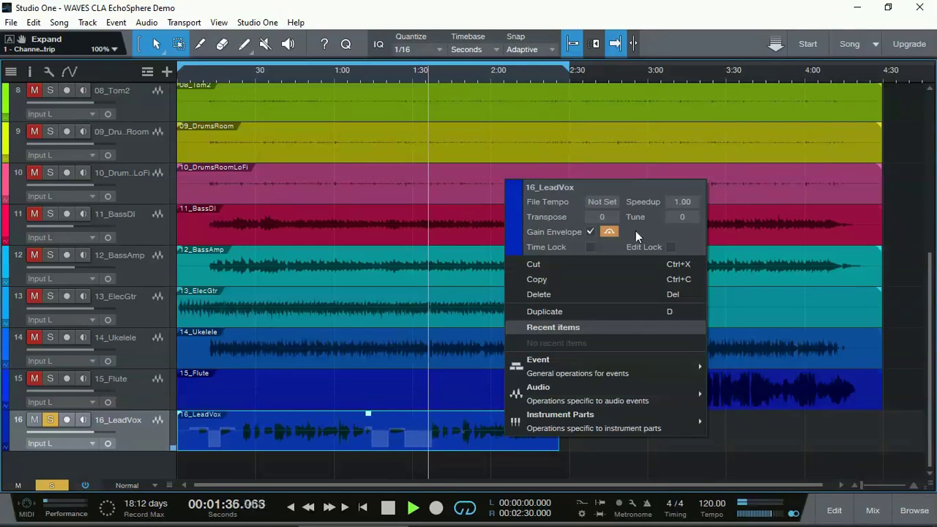
{"action": "left_click", "coordinate": [674, 461]}
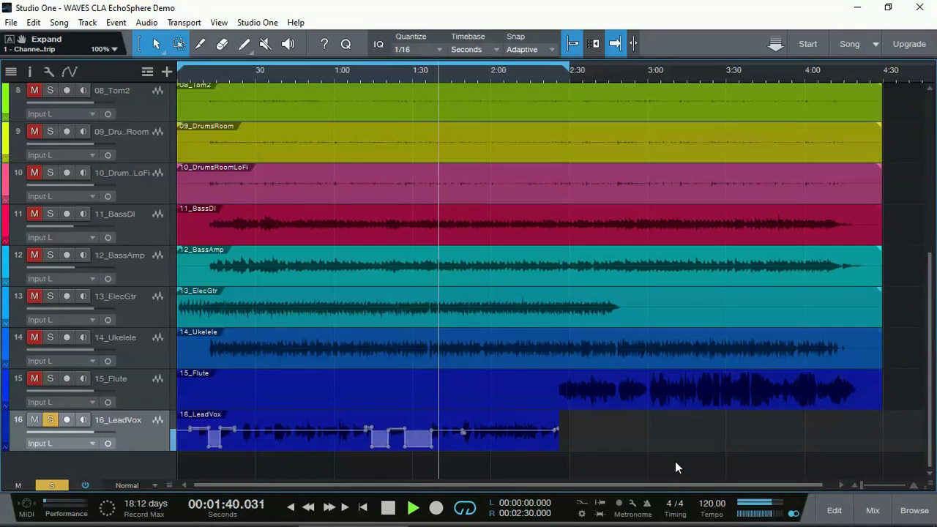
- Stop the soloed vocal playback at about 1:41
{"action": "key", "text": "space"}
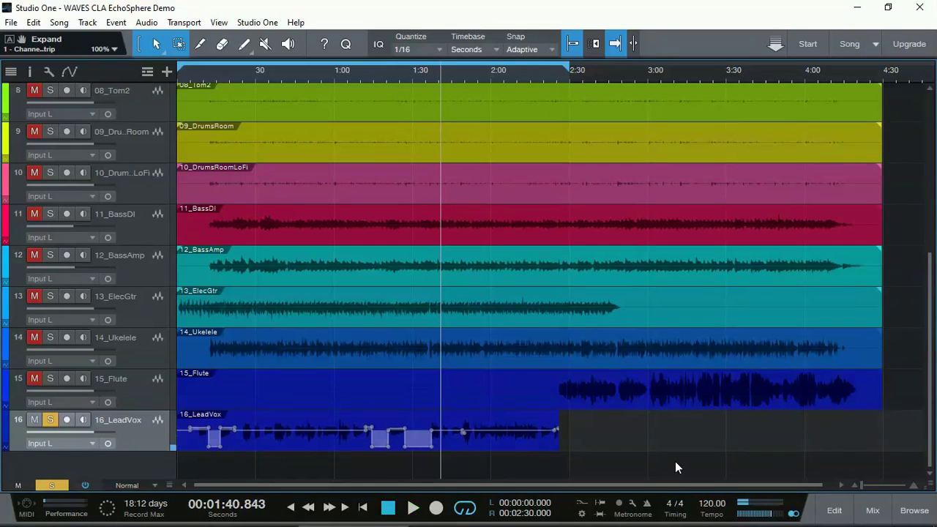